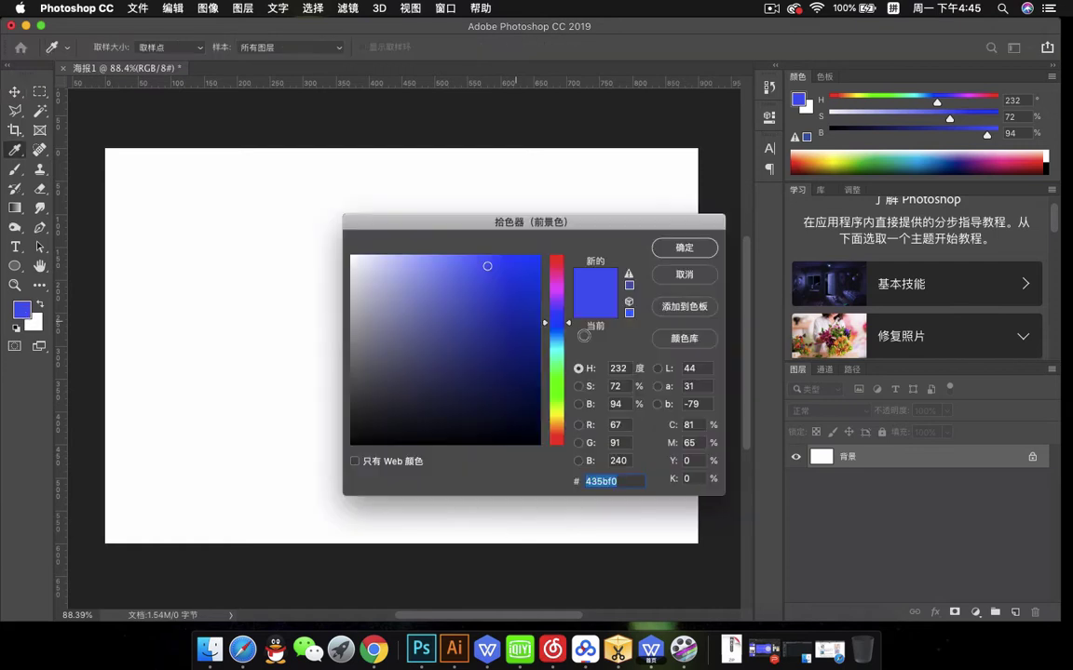
# Set the foreground colour to #435bf0 and fill the background layer with it
pyautogui.click(685, 249)
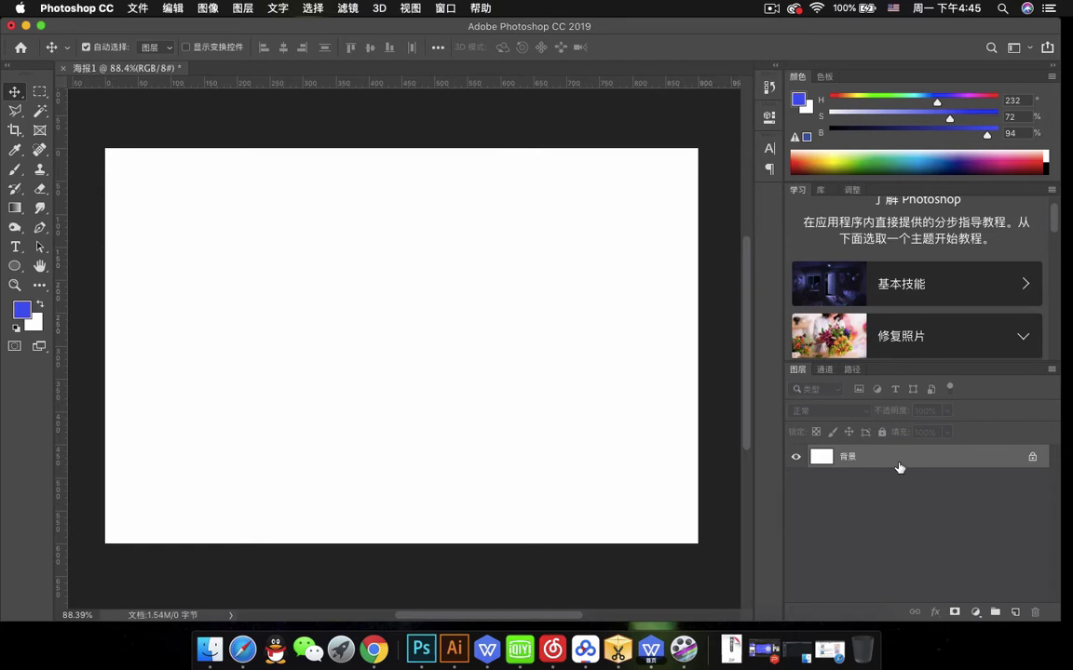
pyautogui.hotkey('alt', 'BackSpace')
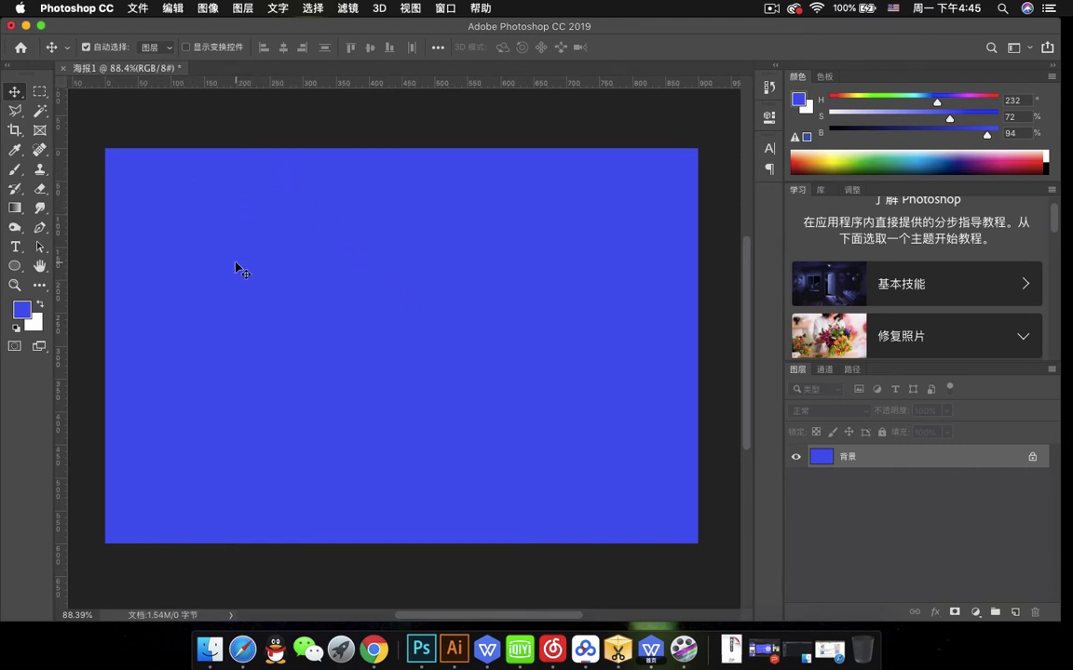
pyautogui.click(15, 265)
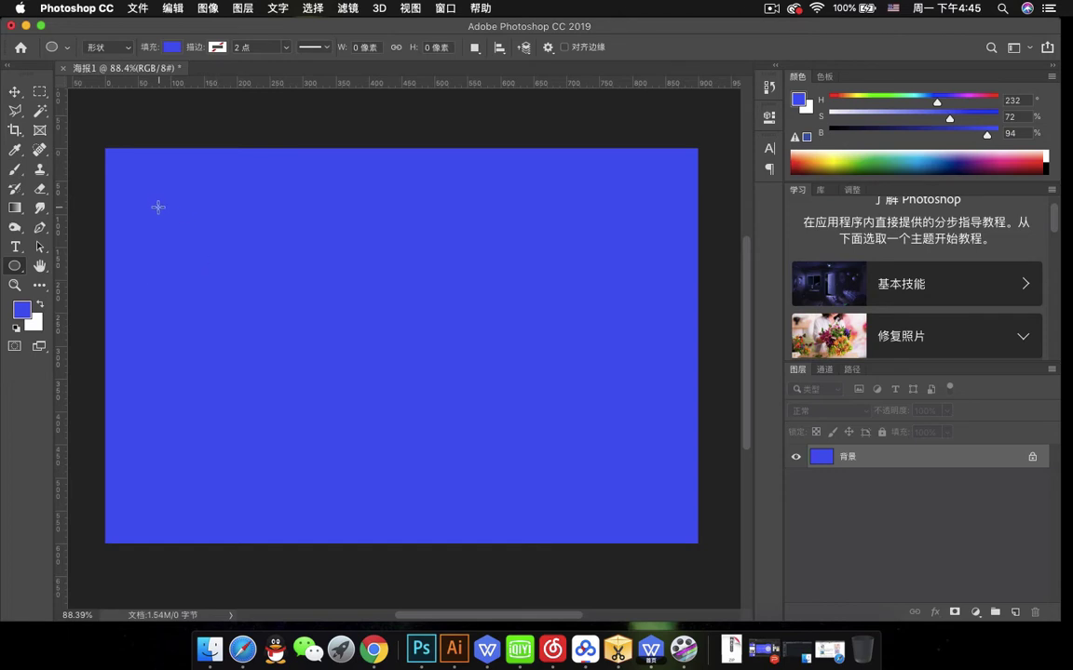
pyautogui.moveTo(157, 207); pyautogui.dragTo(294, 287)
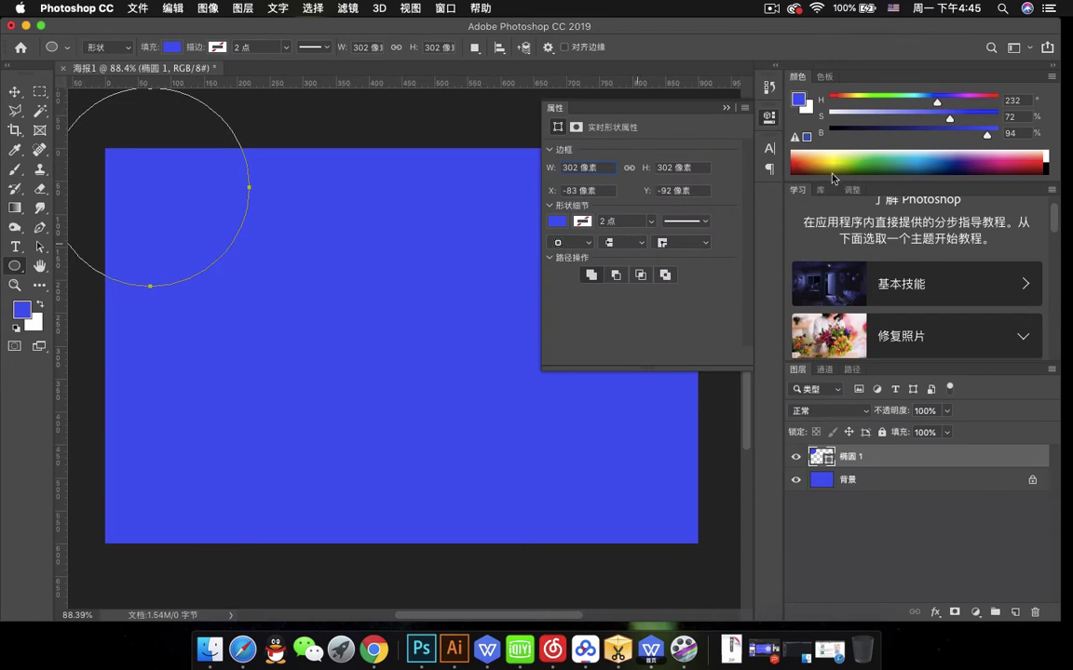
pyautogui.click(725, 109)
pyautogui.press('Delete')
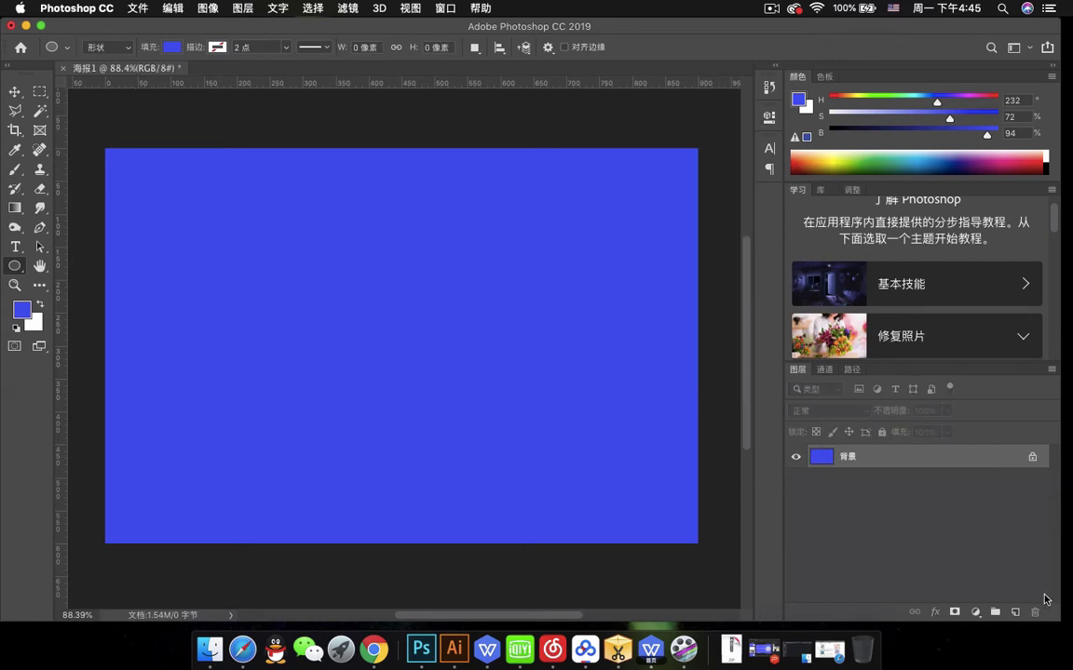
# Add a new layer and make a circular marquee selection around the centre of the canvas
pyautogui.click(1015, 614)
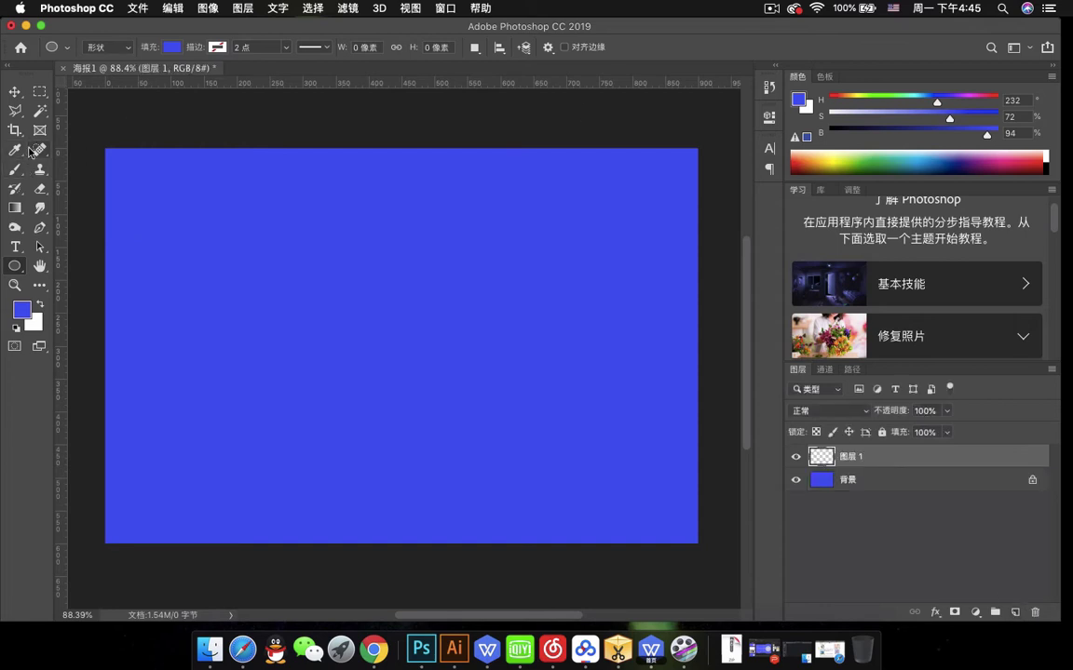
pyautogui.click(39, 93)
pyautogui.click(104, 105)
pyautogui.moveTo(289, 231); pyautogui.dragTo(574, 459)
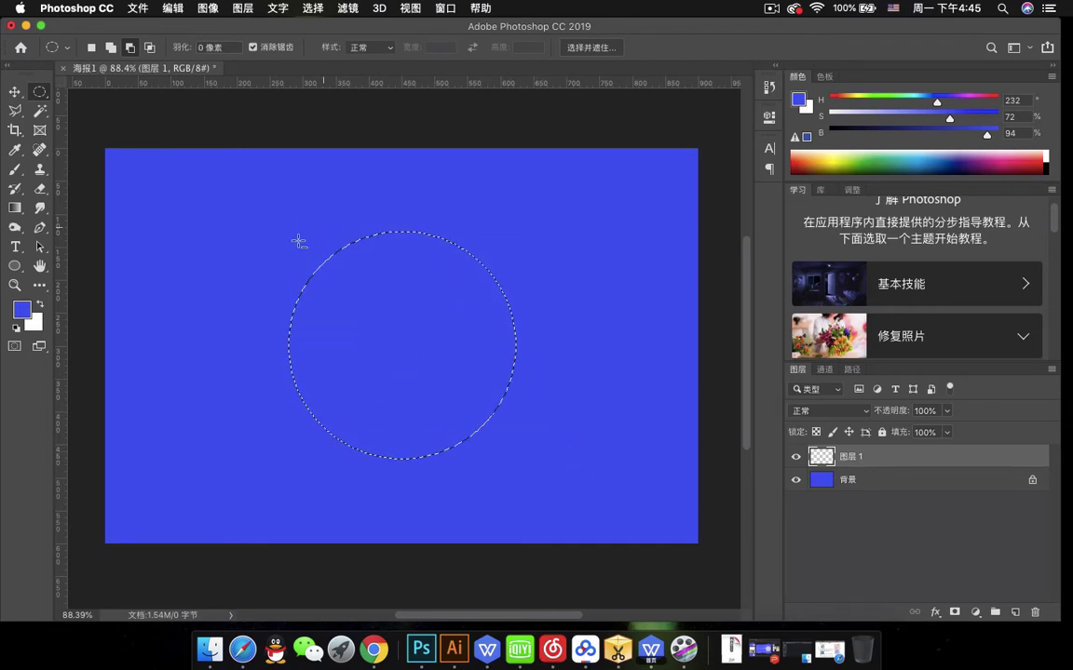
# Edit the colour-to-transparent gradient so its starting colour stop is bright turquoise at position 0%
pyautogui.click(16, 206)
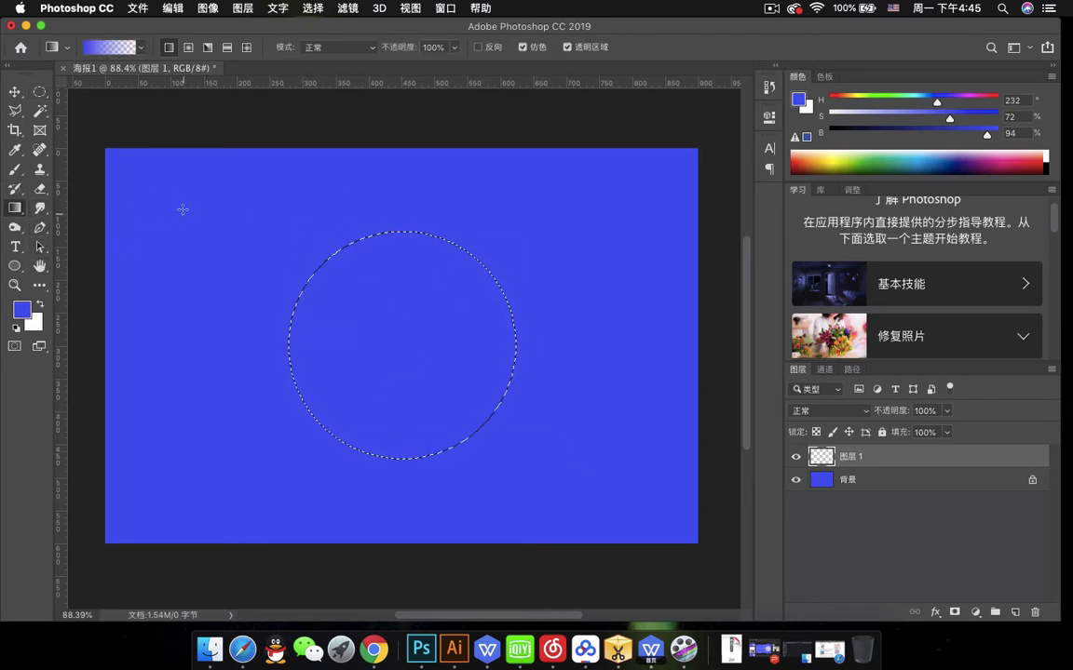
pyautogui.click(140, 47)
pyautogui.click(110, 46)
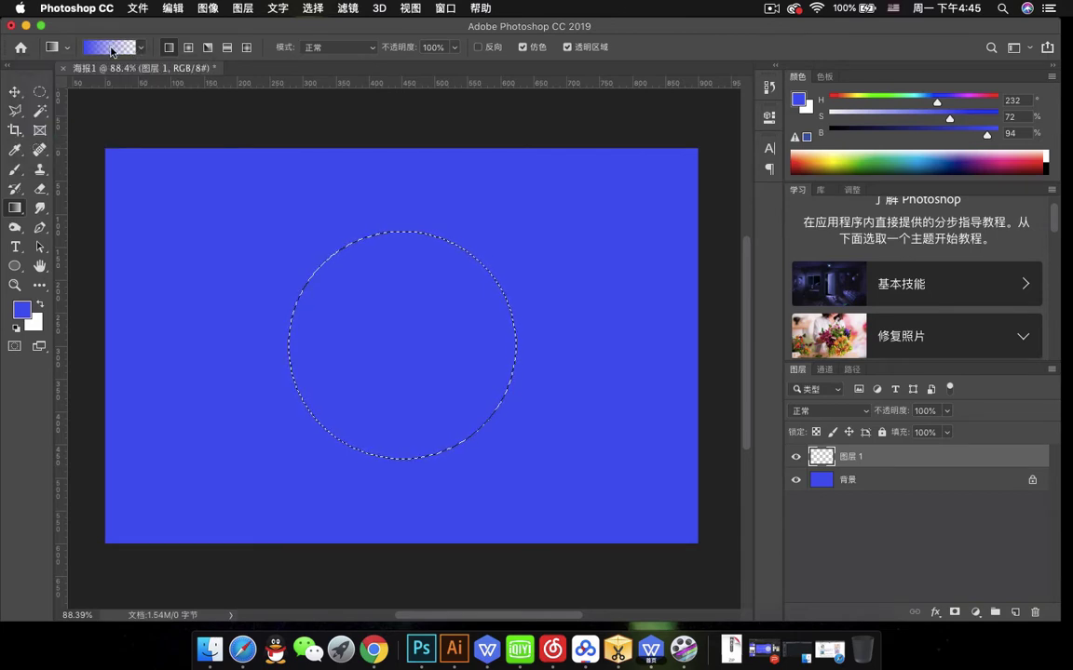
pyautogui.moveTo(56, 390); pyautogui.dragTo(58, 391)
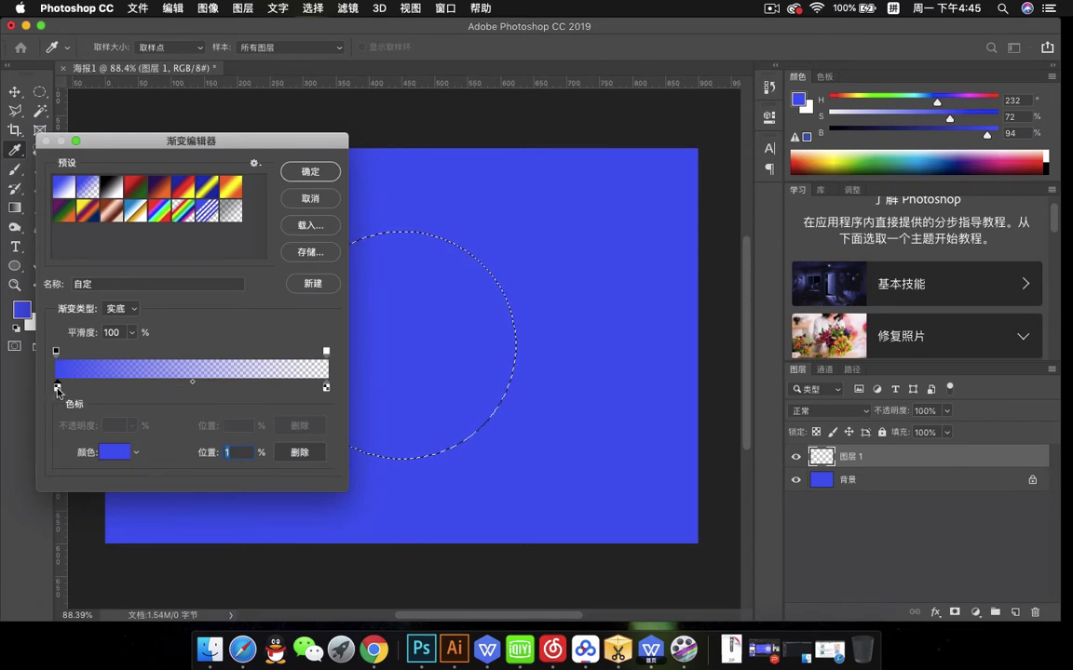
pyautogui.doubleClick(57, 390)
pyautogui.moveTo(556, 343); pyautogui.dragTo(561, 355)
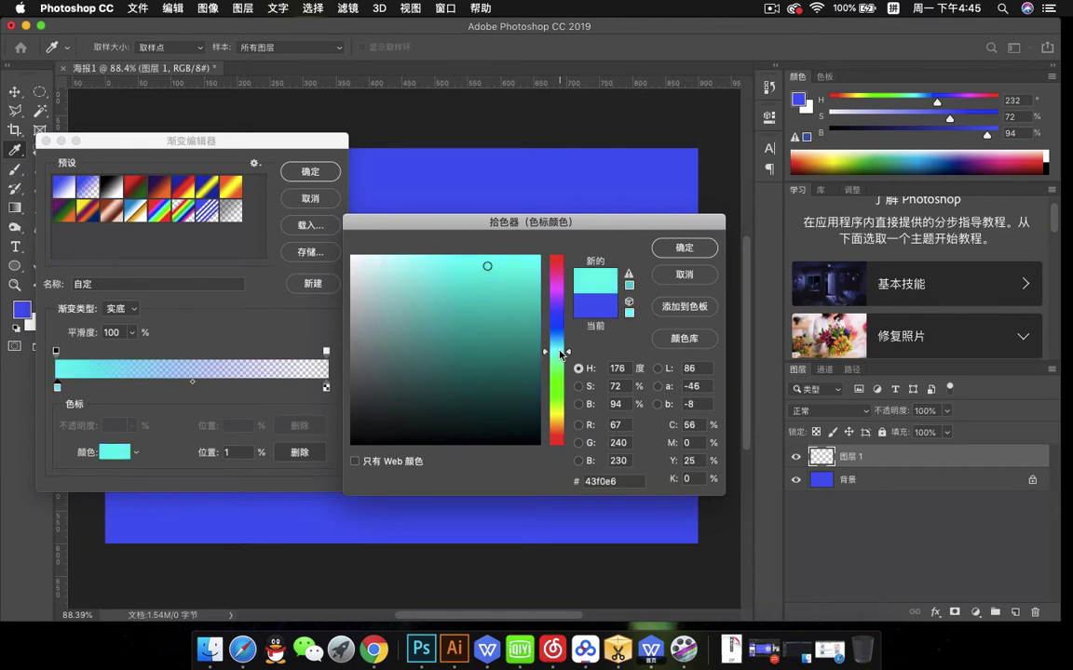
pyautogui.moveTo(521, 292); pyautogui.dragTo(508, 261)
pyautogui.click(683, 247)
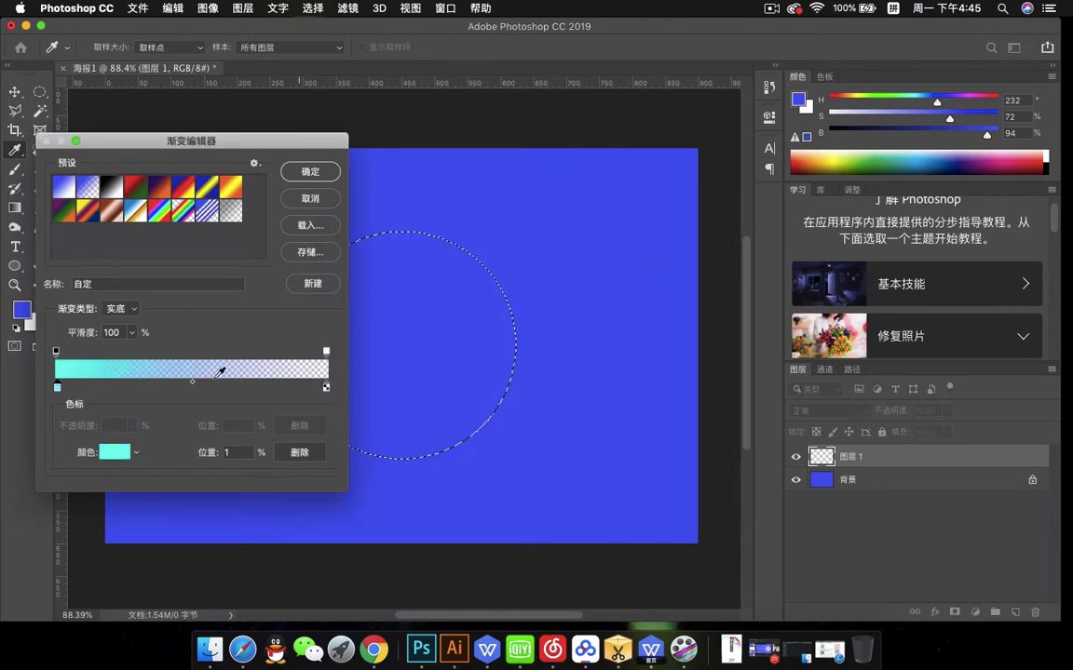
pyautogui.click(55, 388)
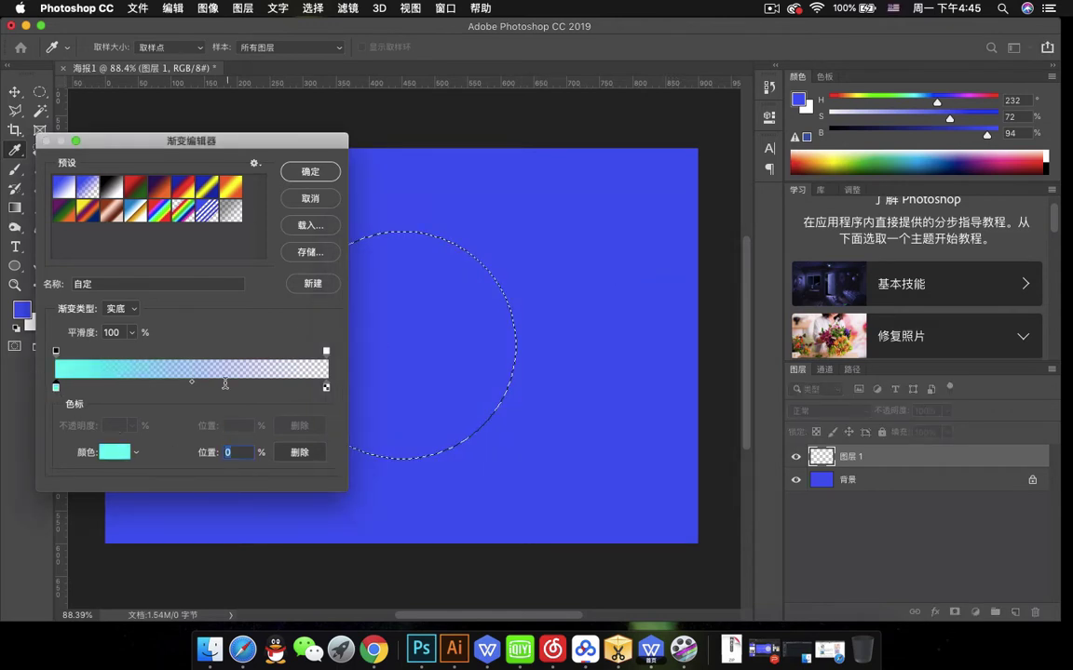
pyautogui.click(310, 172)
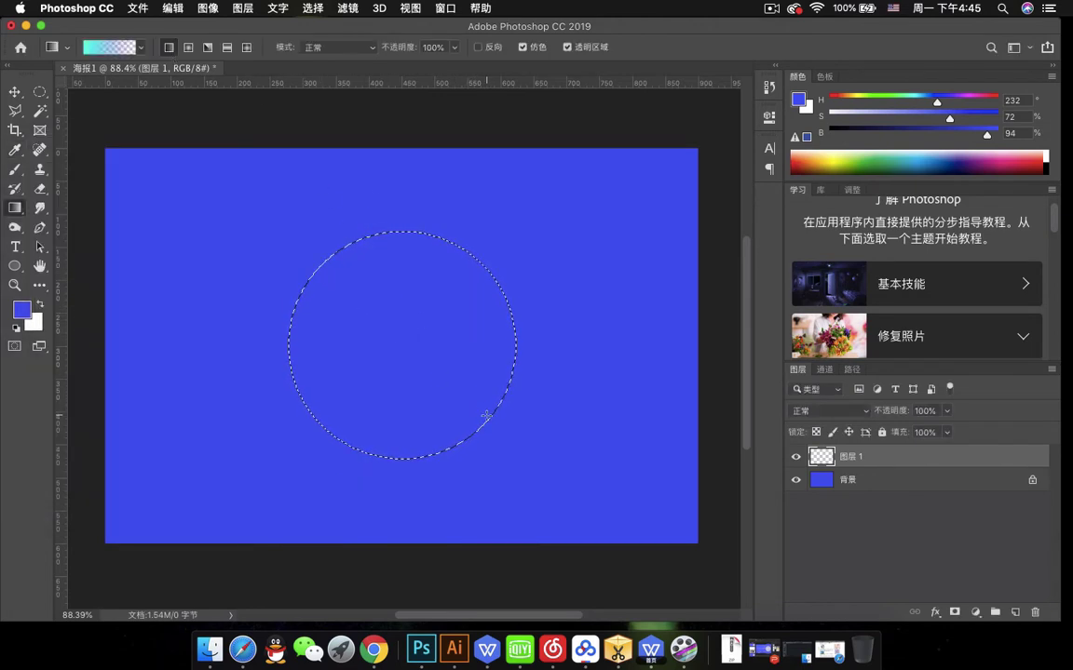
# Fill the circular selection with the linear gradient from its lower-right edge to its upper-left edge, and deselect it
pyautogui.moveTo(487, 418); pyautogui.dragTo(334, 271)
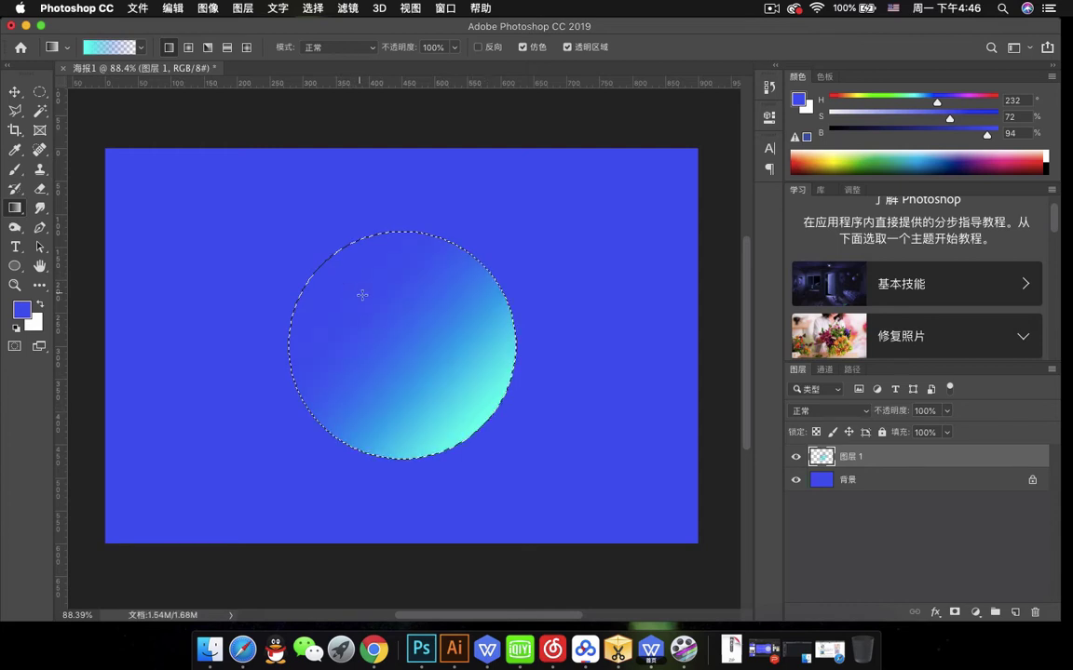
pyautogui.click(14, 91)
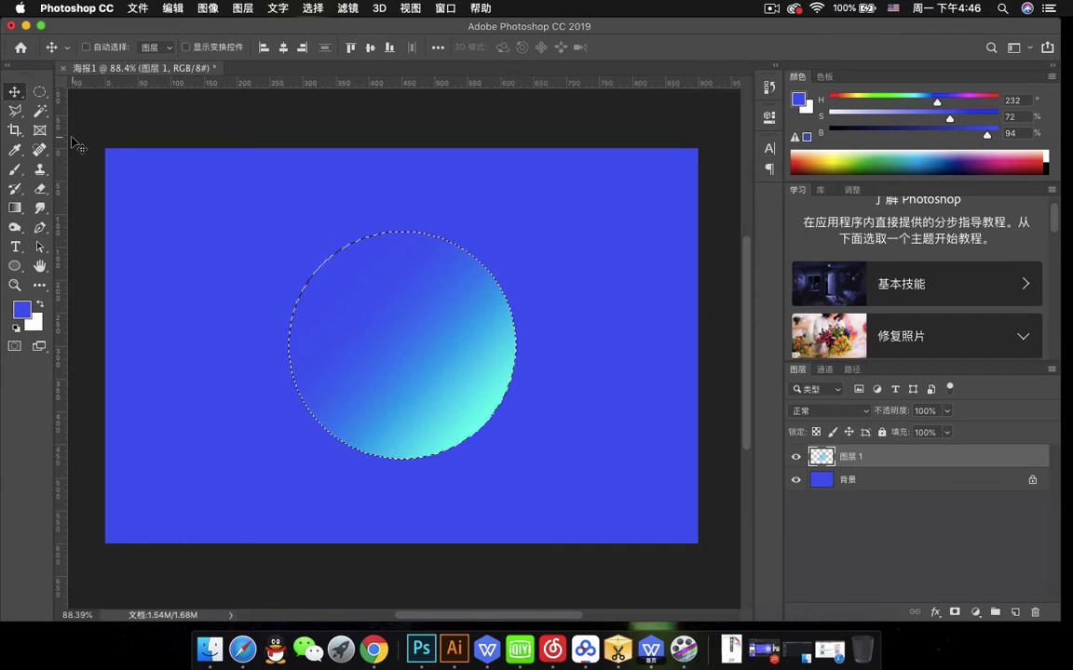
pyautogui.press('super+d')
# Move the gradient circle toward the canvas's upper left, rotate it 180°, and scale it to about 213 × 198 px
pyautogui.moveTo(469, 397); pyautogui.dragTo(352, 342)
pyautogui.press('super+t')
pyautogui.moveTo(479, 196); pyautogui.dragTo(208, 344)
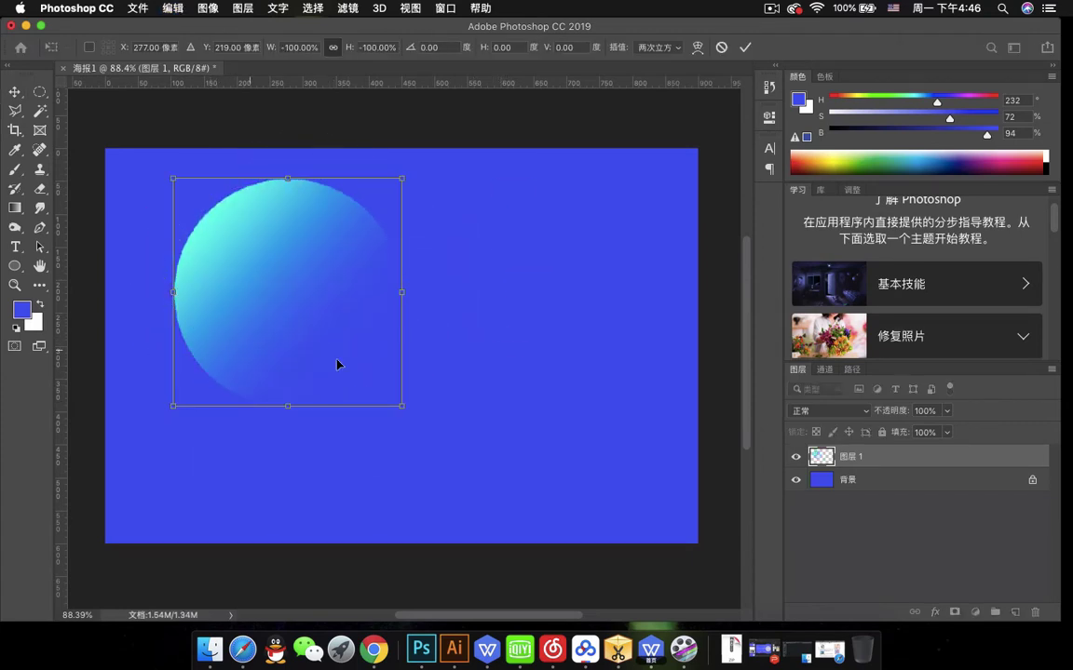
pyautogui.moveTo(402, 407); pyautogui.dragTo(313, 310)
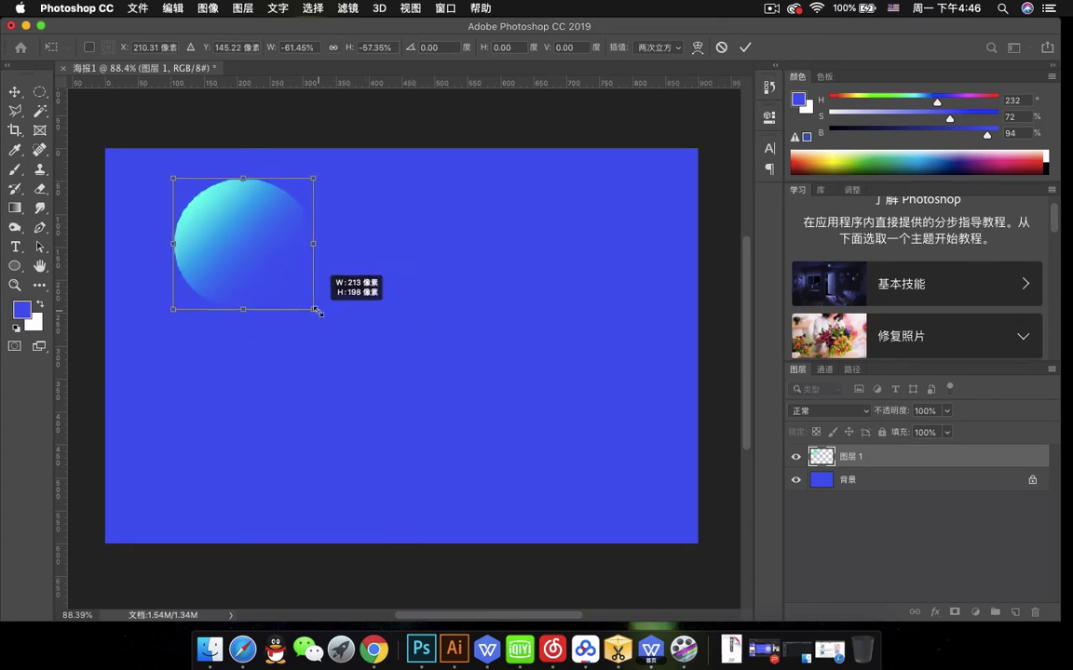
# Duplicate the gradient circle to the canvas's upper right and lower left, and scale both copies down together
pyautogui.moveTo(247, 221); pyautogui.dragTo(616, 265)
pyautogui.press('Return')
pyautogui.keyDown('shift'); pyautogui.click(284, 441); pyautogui.keyUp('shift')
pyautogui.press('super+t')
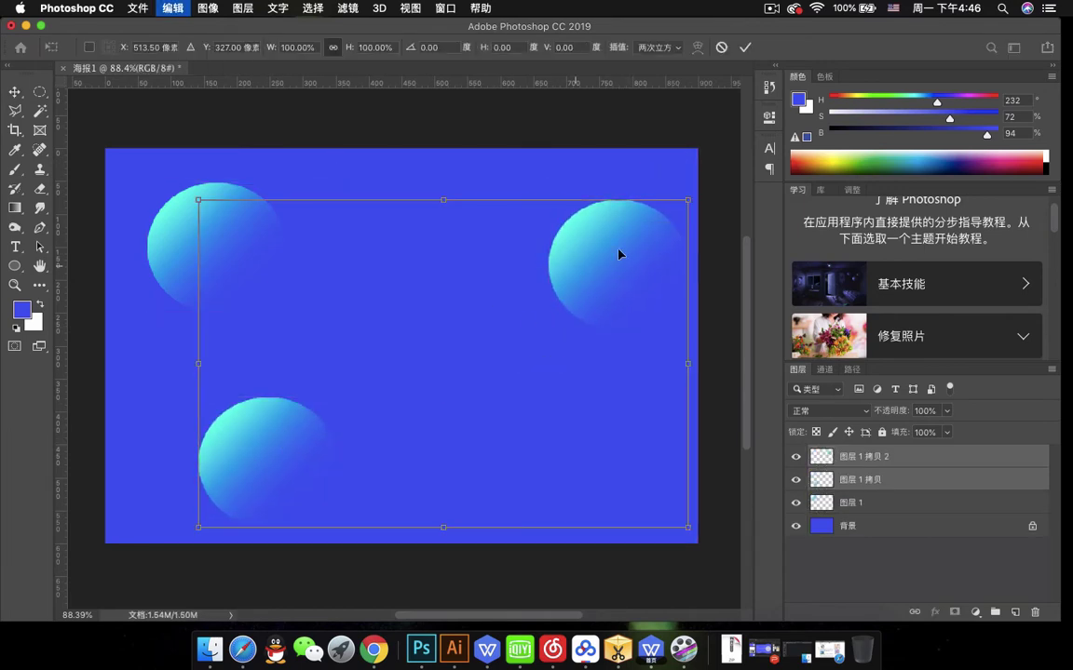
pyautogui.moveTo(687, 199); pyautogui.dragTo(594, 259)
pyautogui.doubleClick(558, 306)
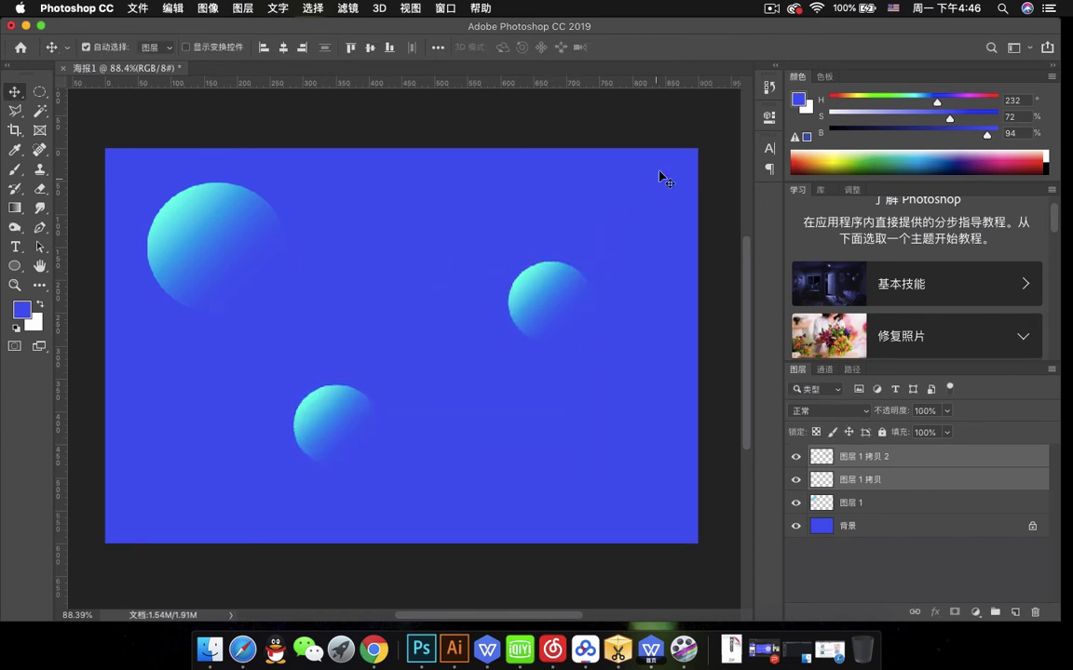
# Move one small circle into the canvas's upper-right corner and the other to the bottom edge
pyautogui.moveTo(563, 299); pyautogui.dragTo(646, 207)
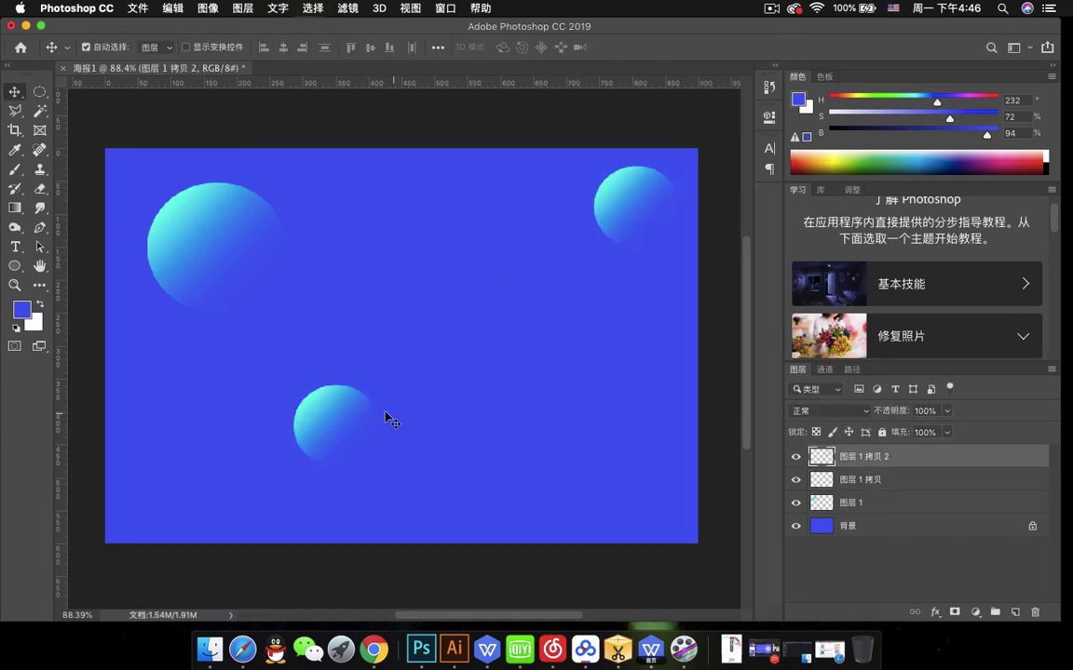
pyautogui.moveTo(347, 422); pyautogui.dragTo(378, 501)
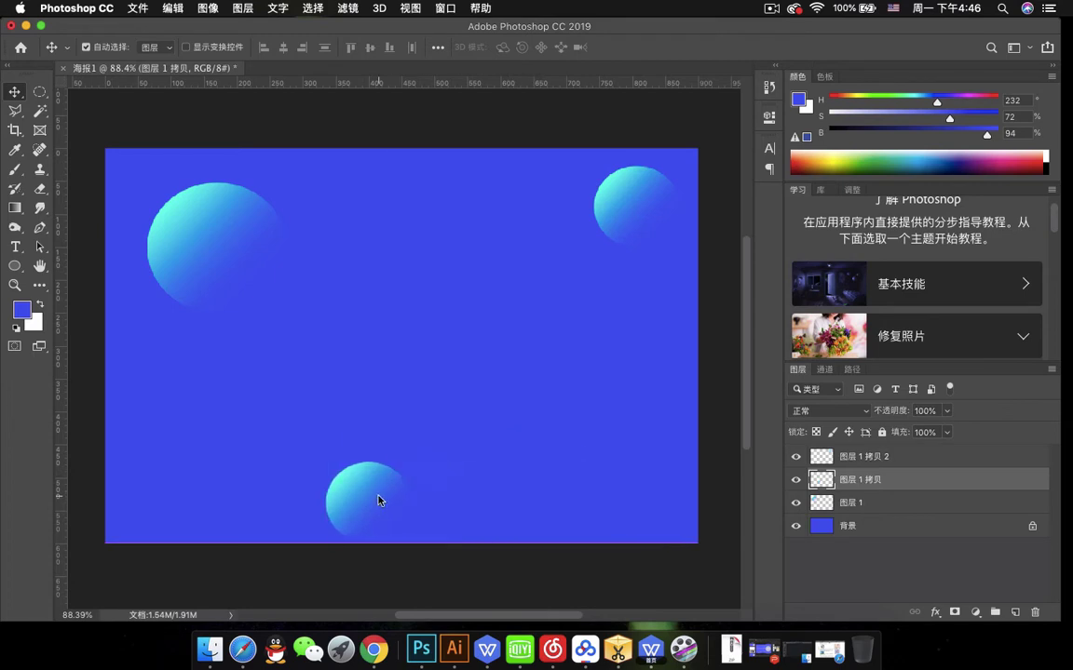
# Scale the bottom circle to about 66% width and 57% height, and rotate it so its turquoise side faces down
pyautogui.press('super+t')
pyautogui.moveTo(408, 463); pyautogui.dragTo(382, 496)
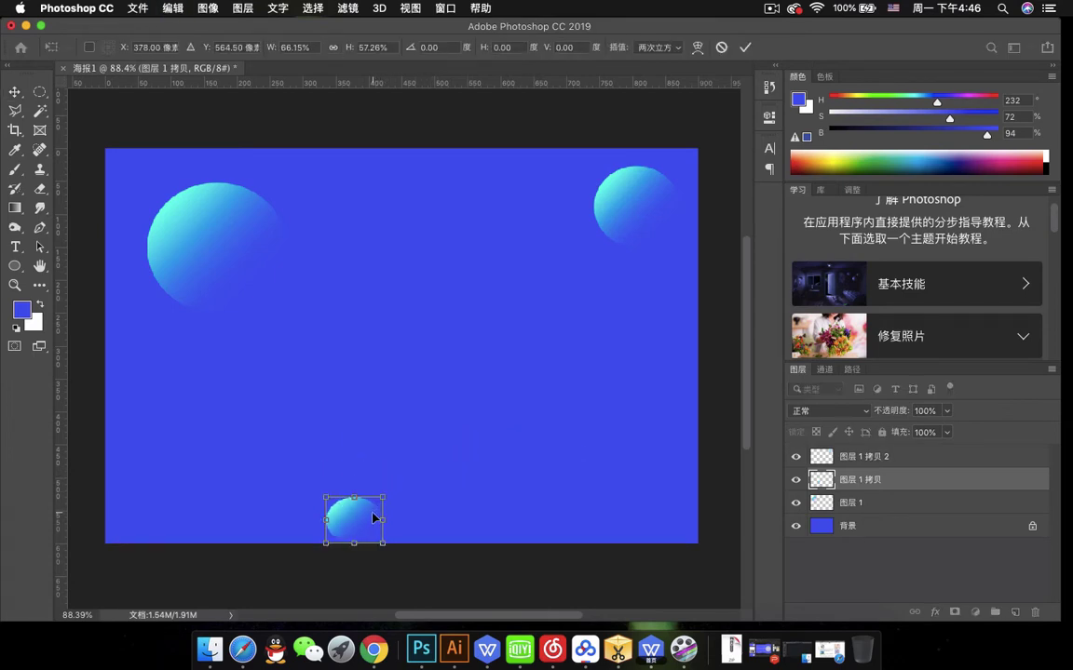
pyautogui.press('Return')
pyautogui.press('super+t')
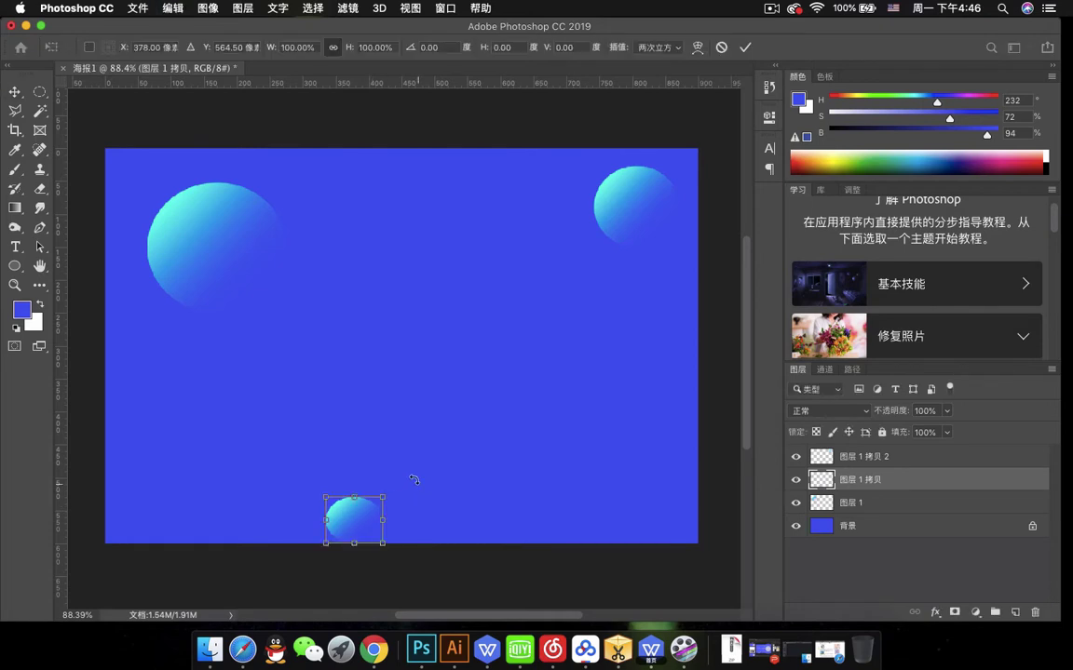
pyautogui.moveTo(414, 479); pyautogui.dragTo(318, 469)
pyautogui.moveTo(359, 503); pyautogui.dragTo(377, 463)
pyautogui.press('Return')
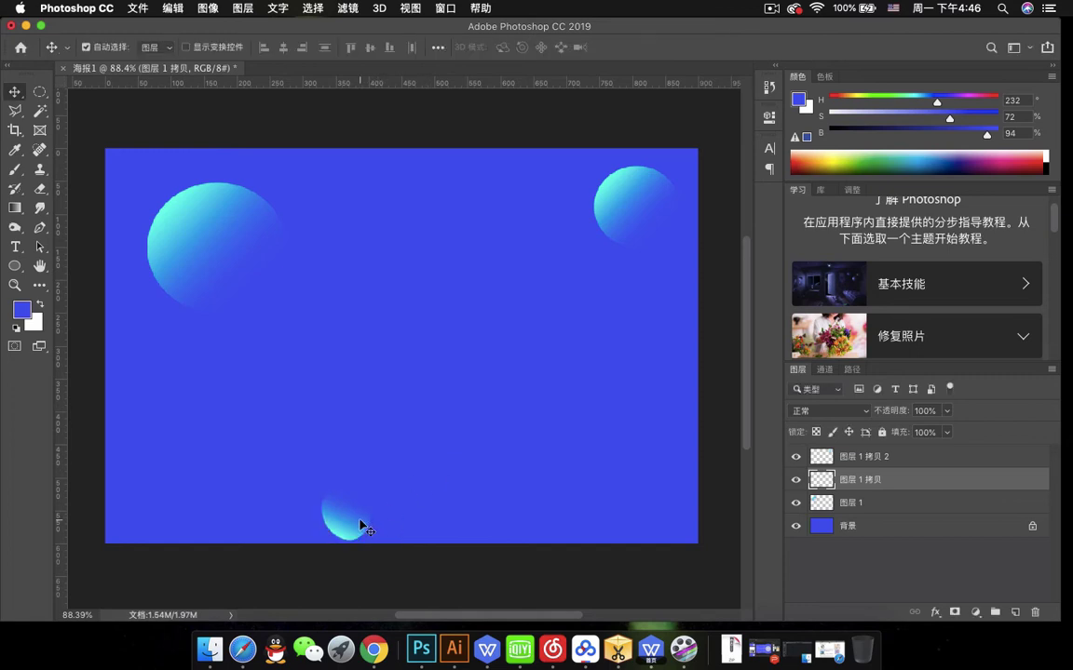
# Shift the large circle slightly left and move the smallest circle right along the canvas's lower edge
pyautogui.moveTo(216, 216); pyautogui.dragTo(197, 204)
pyautogui.click(636, 201)
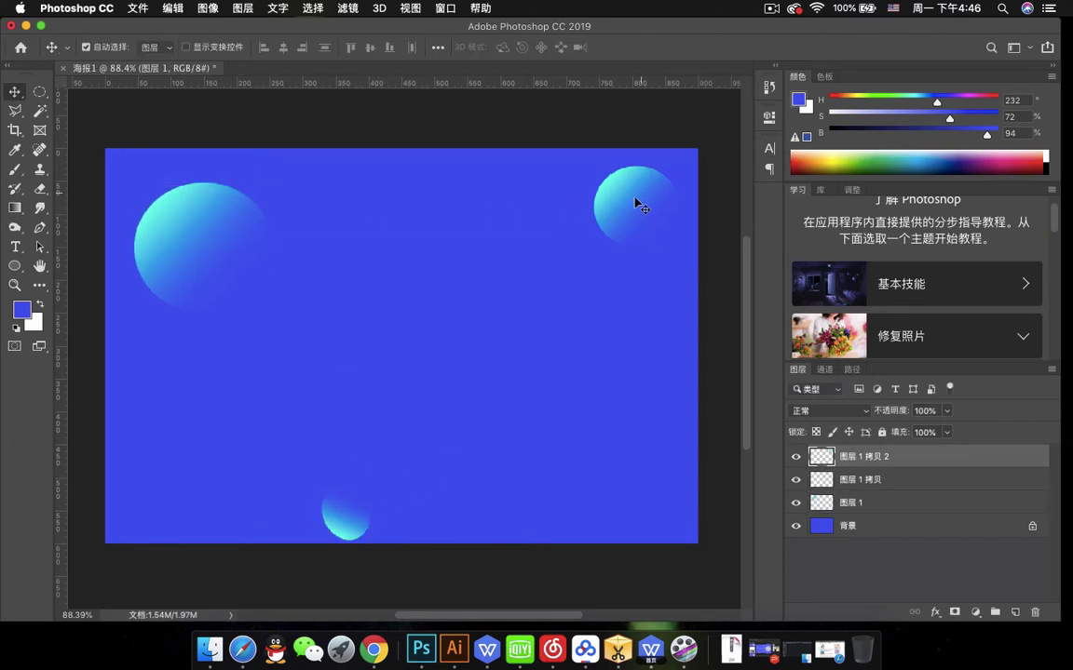
pyautogui.moveTo(342, 529); pyautogui.dragTo(500, 520)
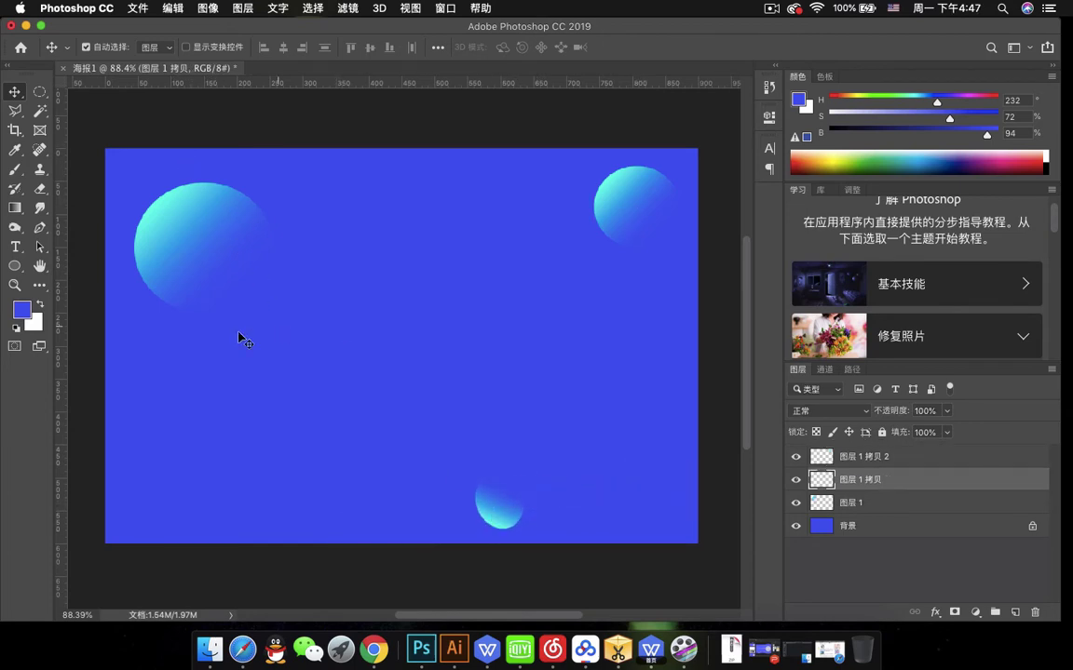
# Add a text line ending in "学院" below the large circle, on a layer above all the circles
pyautogui.click(870, 456)
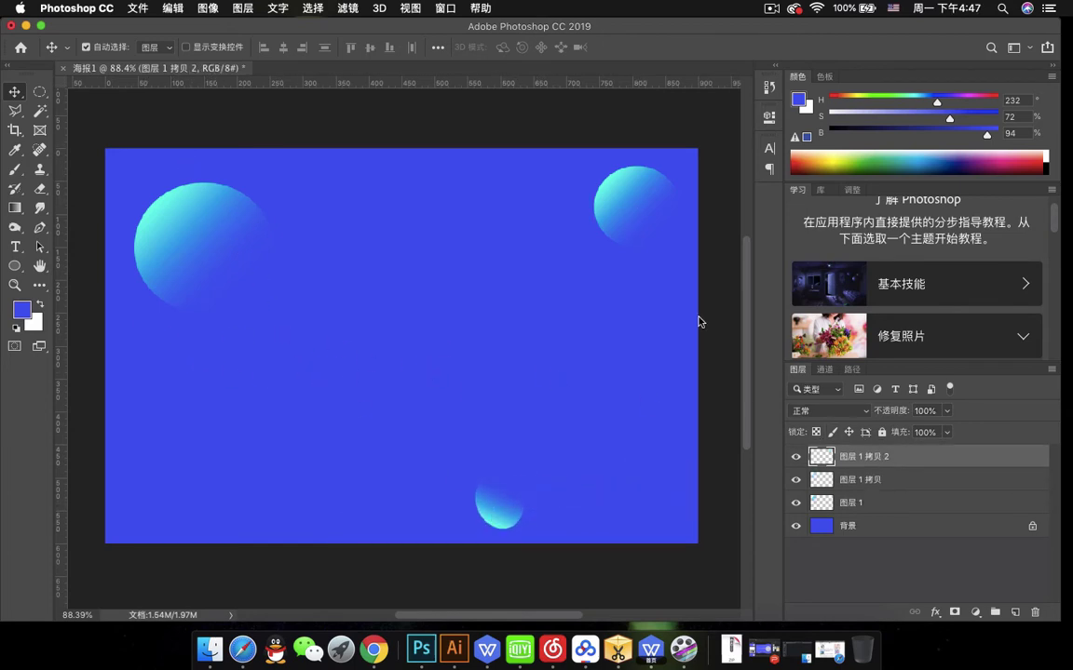
pyautogui.click(15, 246)
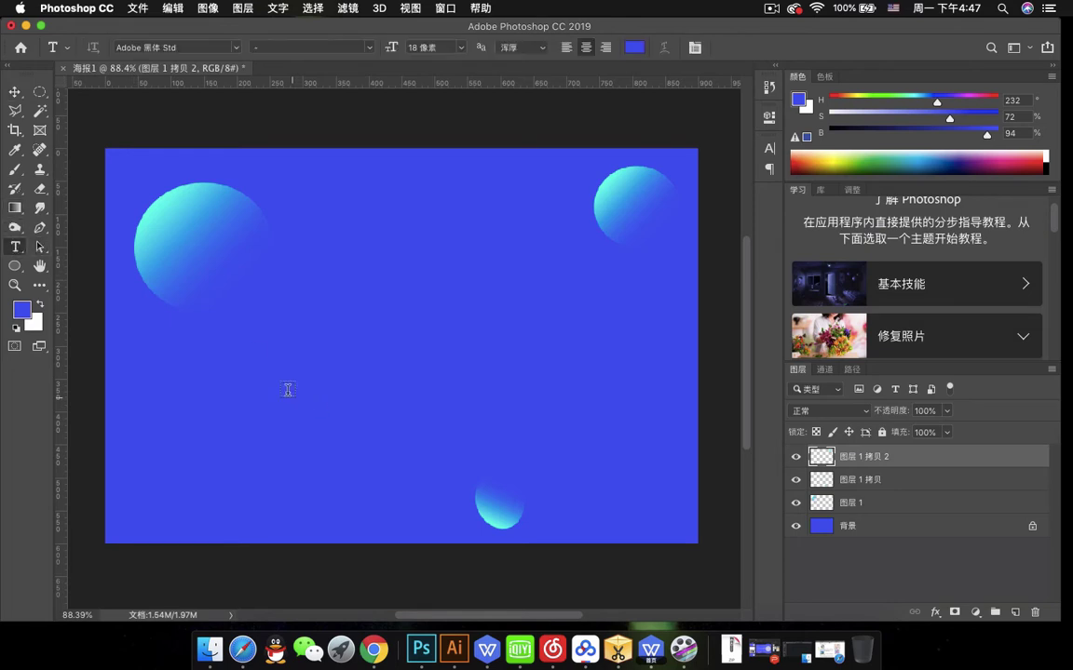
pyautogui.click(219, 339)
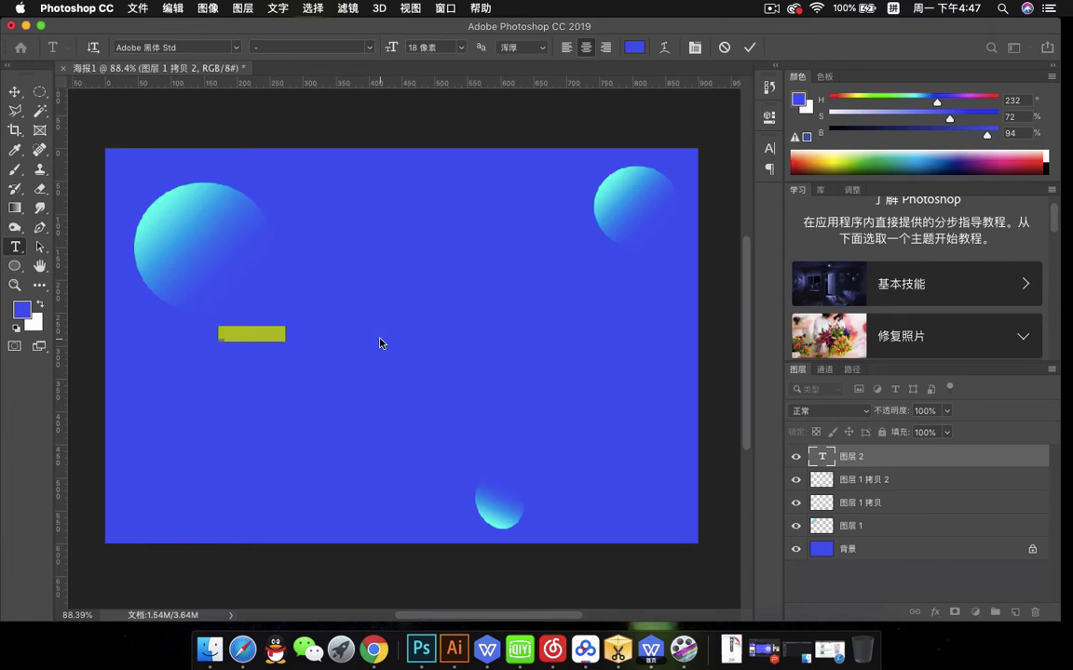
pyautogui.write('pingm')
pyautogui.press('Escape')
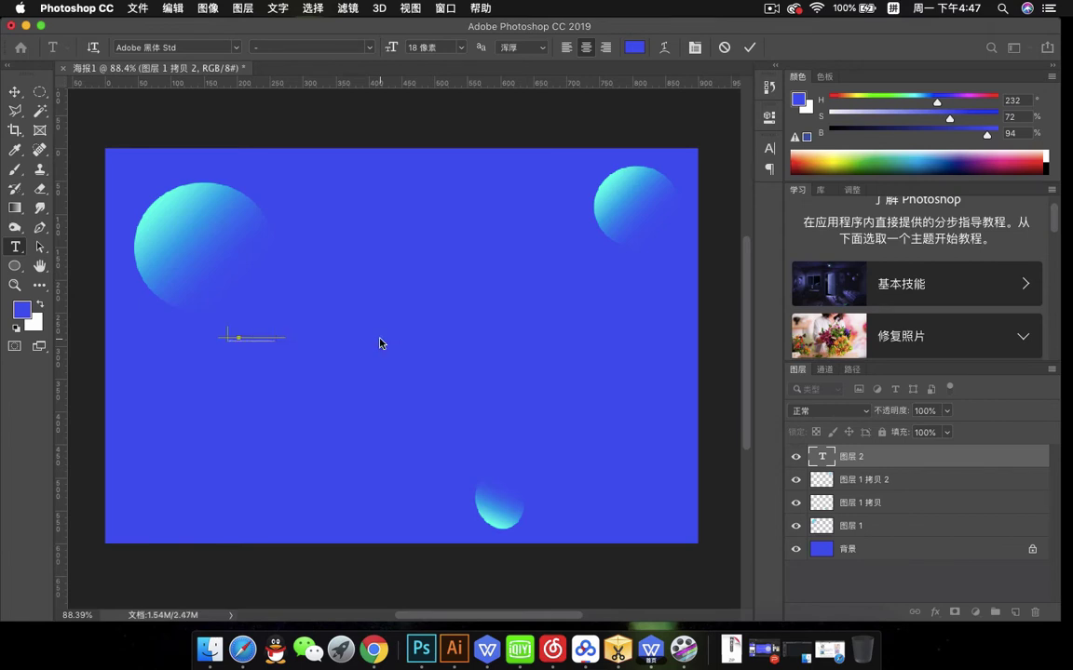
pyautogui.hotkey('ctrl', 'space')
pyautogui.hotkey('ctrl', 'space')
pyautogui.write('s')
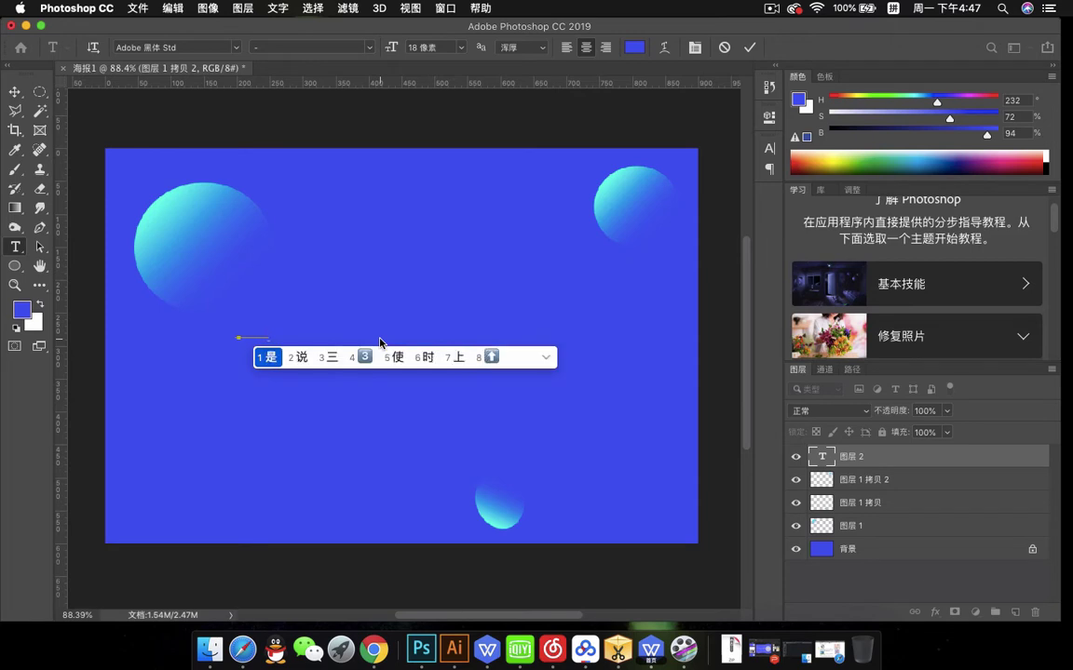
pyautogui.write('hej')
pyautogui.press('Escape')
pyautogui.write('xueyuan')
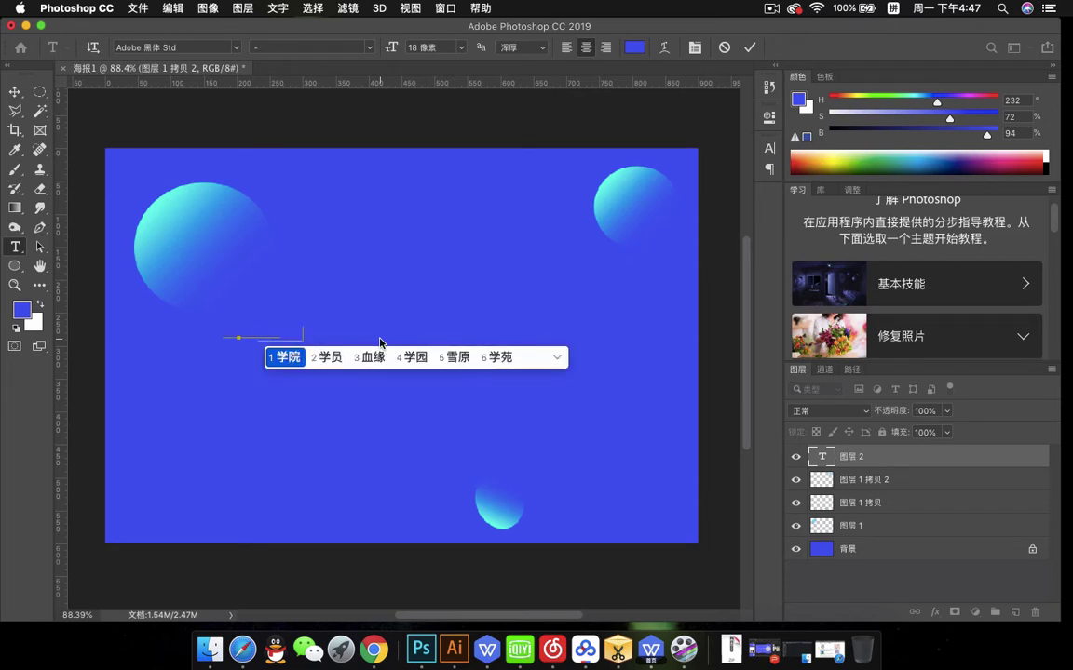
pyautogui.press('space')
# Make the whole title text white (#ffffff) and set its font to 苹方-简
pyautogui.press('super+a')
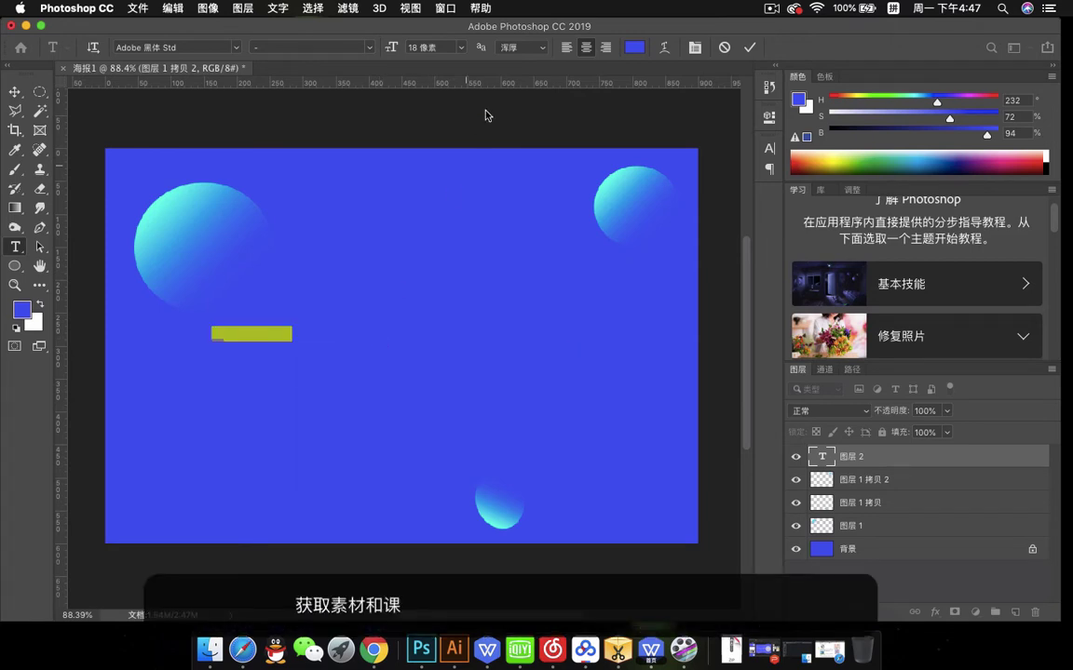
pyautogui.click(634, 47)
pyautogui.click(352, 256)
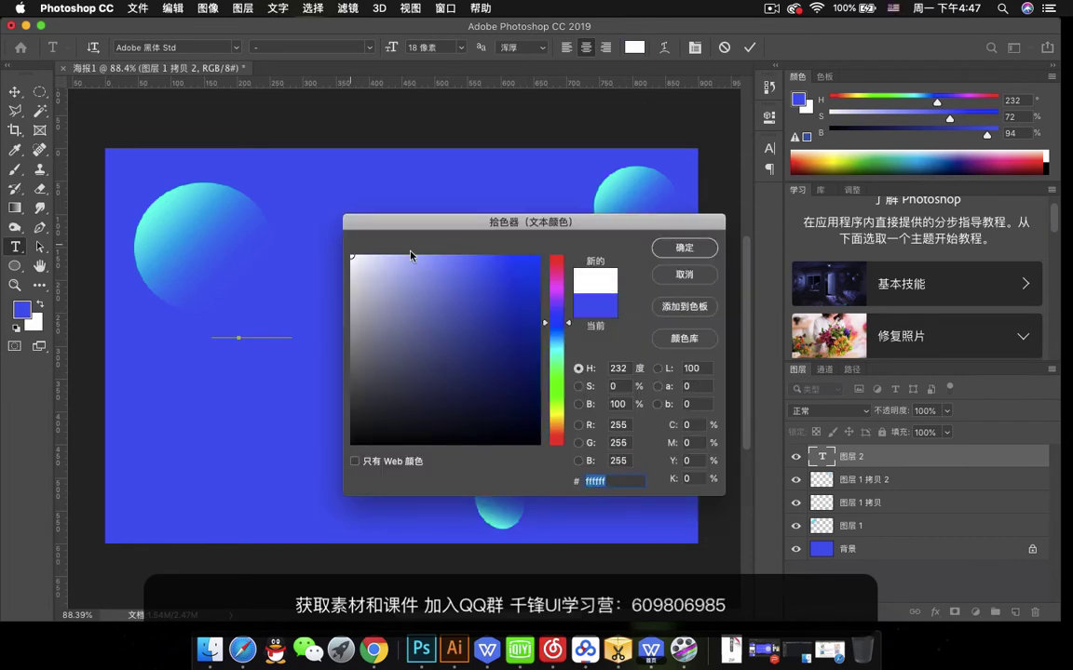
pyautogui.click(685, 247)
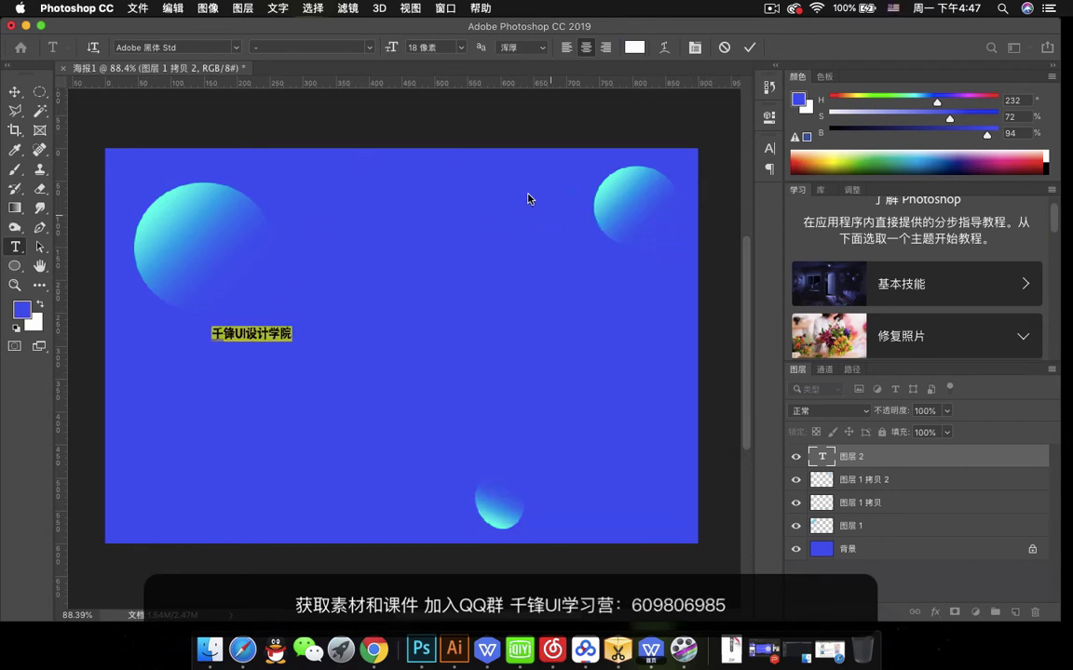
pyautogui.click(236, 48)
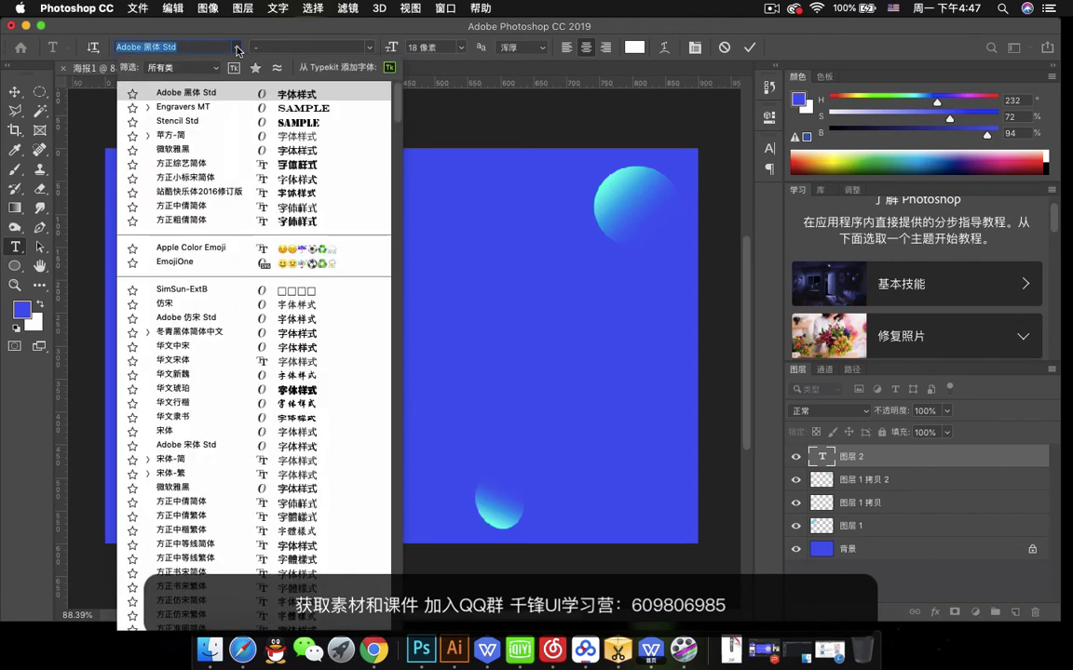
pyautogui.click(207, 136)
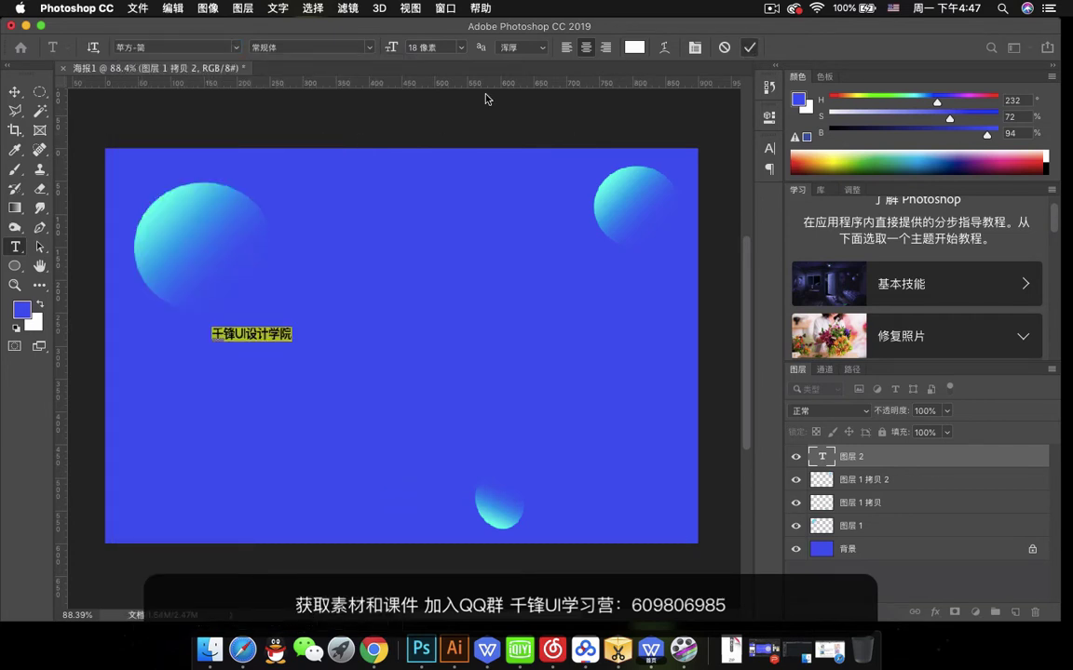
pyautogui.press('super+Return')
# Move the title to the middle of the canvas and scale it to about 437% width and 556% height
pyautogui.press('v')
pyautogui.moveTo(282, 343); pyautogui.dragTo(619, 391)
pyautogui.press('super+t')
pyautogui.moveTo(544, 352); pyautogui.dragTo(510, 356)
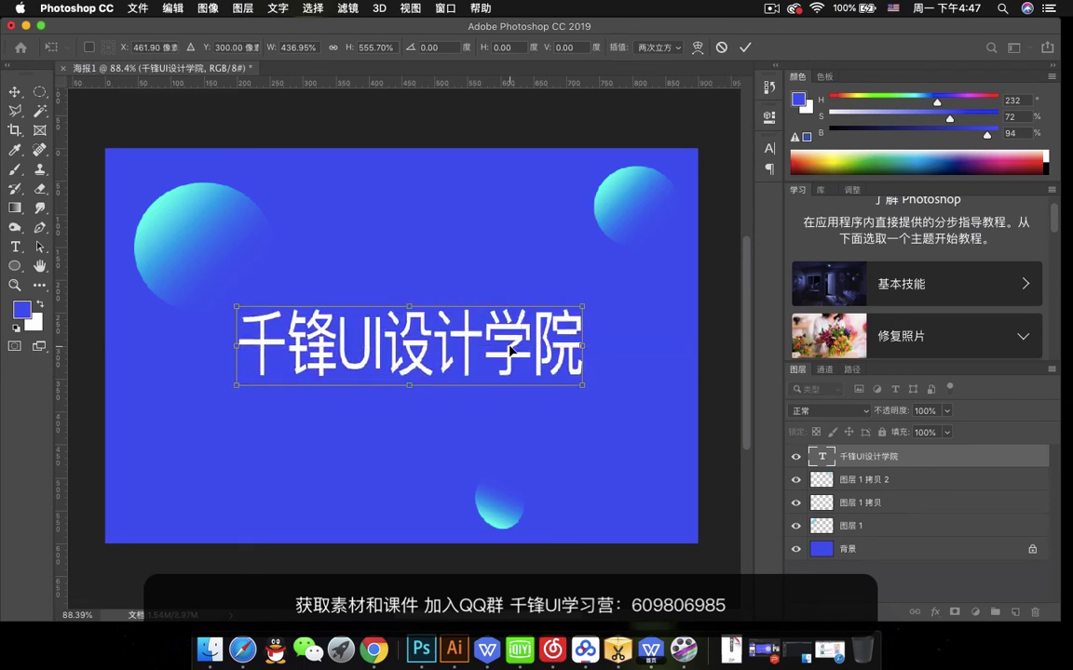
pyautogui.press('Return')
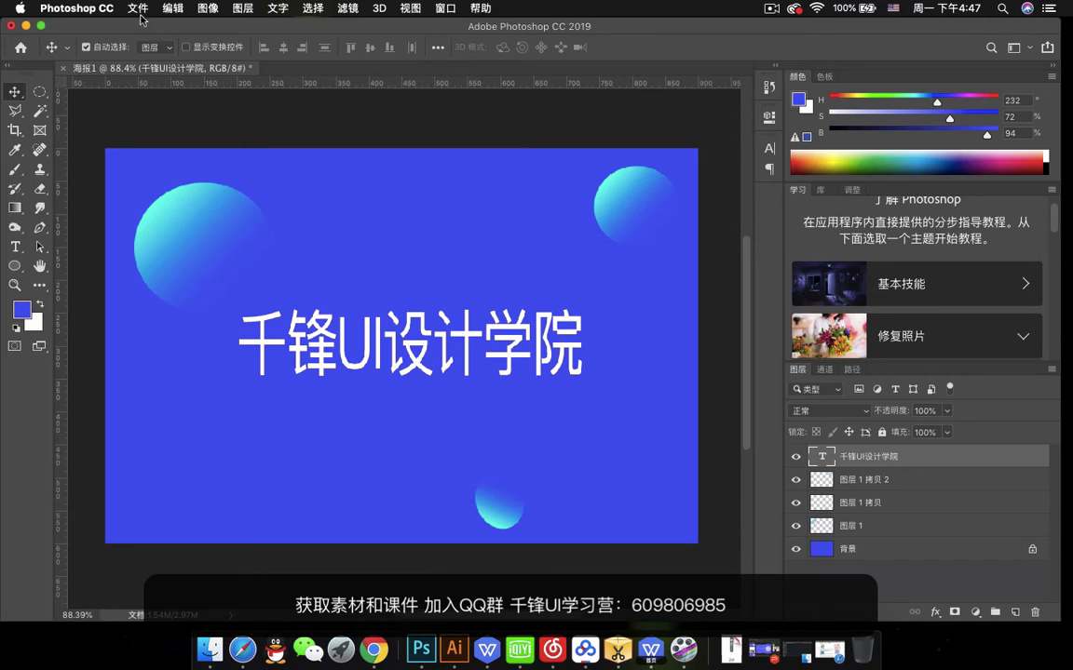
# Start saving the poster, choosing the folder "2-5 文件的存储与格式" and the file name 背景
pyautogui.click(138, 11)
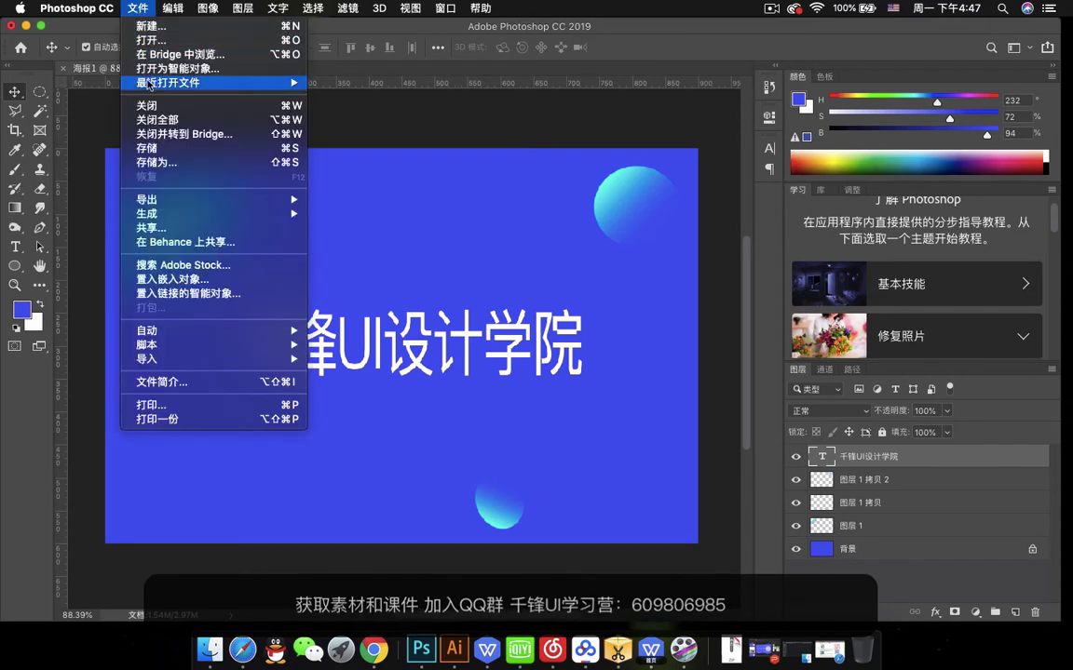
pyautogui.click(185, 154)
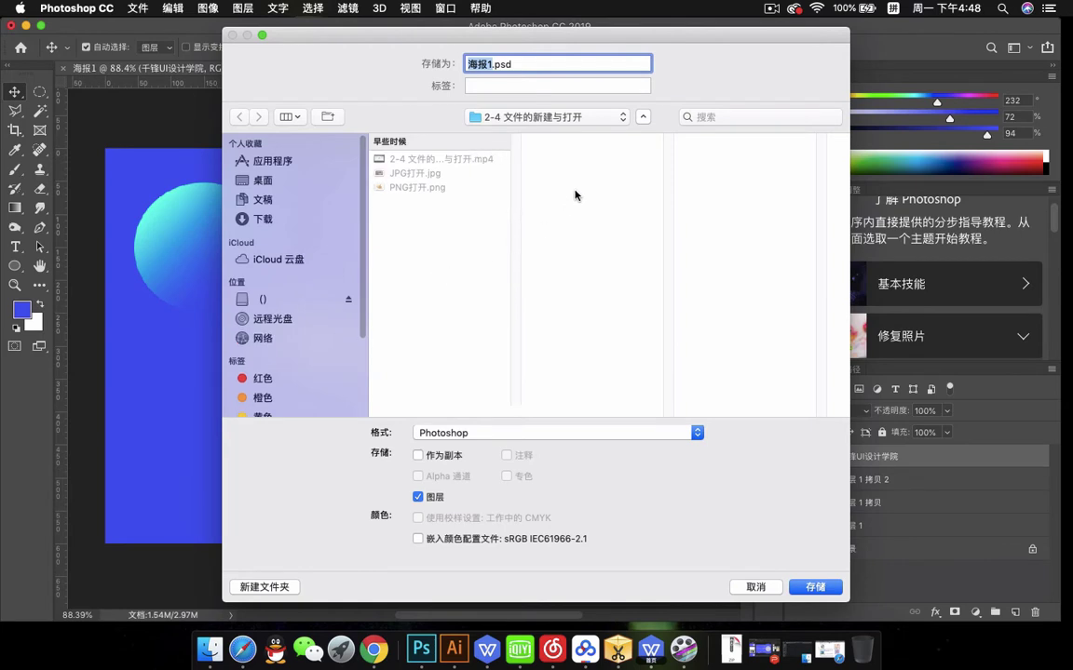
pyautogui.click(574, 118)
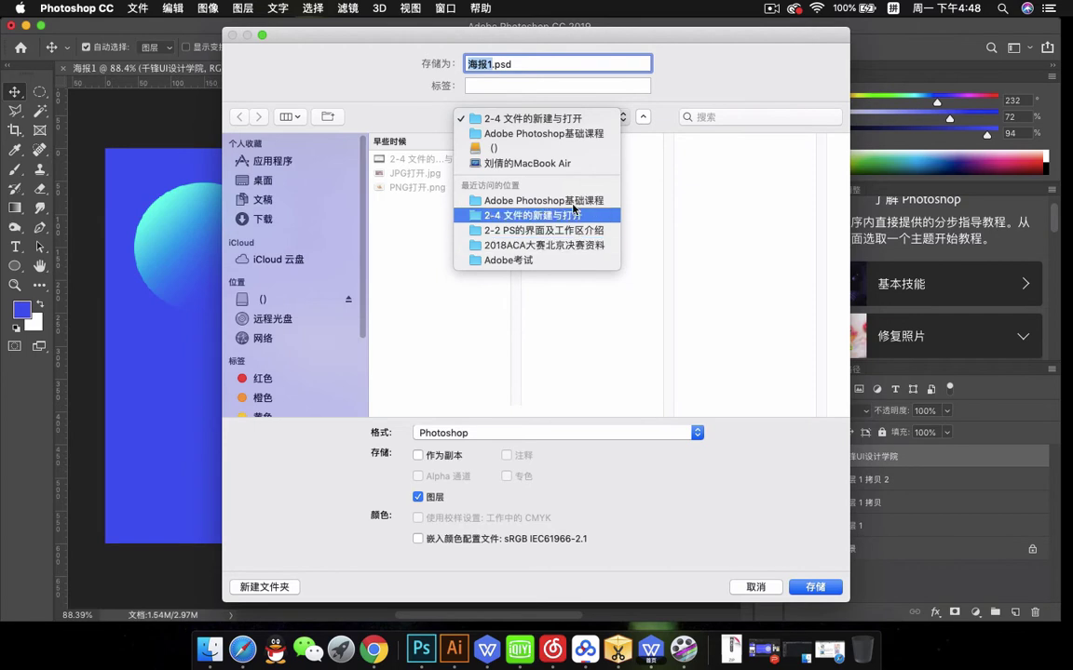
pyautogui.click(574, 136)
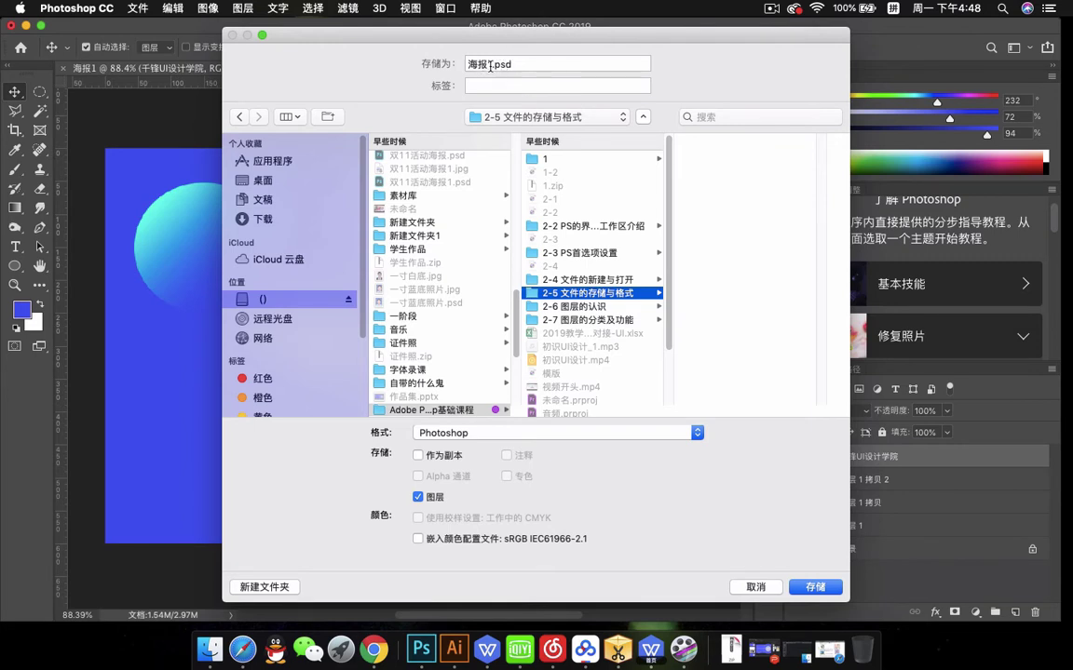
pyautogui.moveTo(490, 66); pyautogui.dragTo(458, 63)
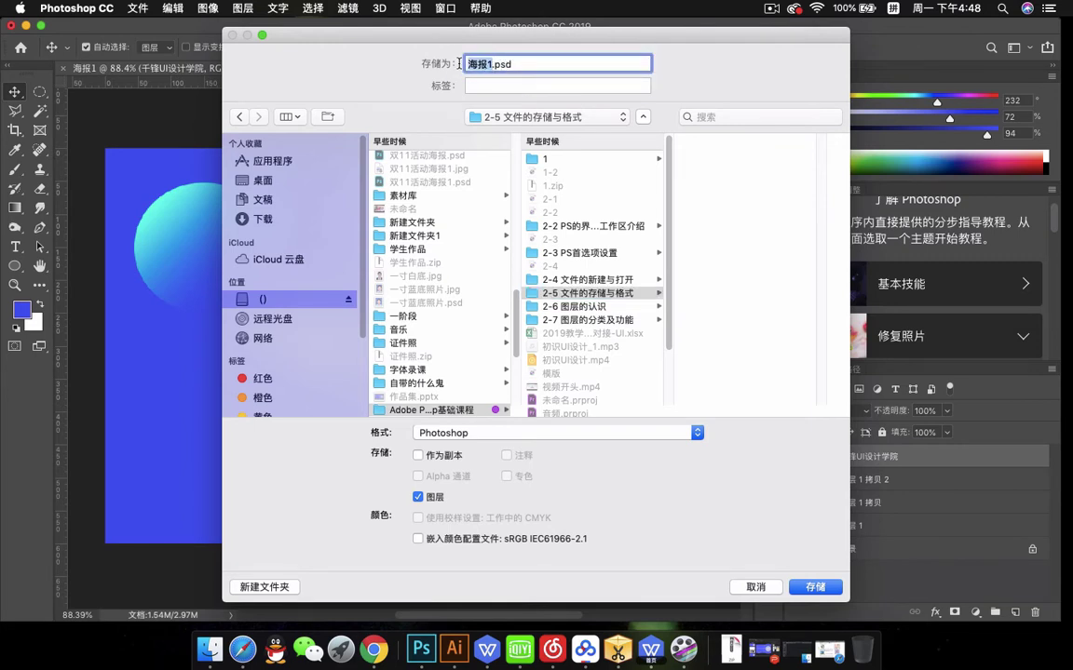
pyautogui.write('背景')
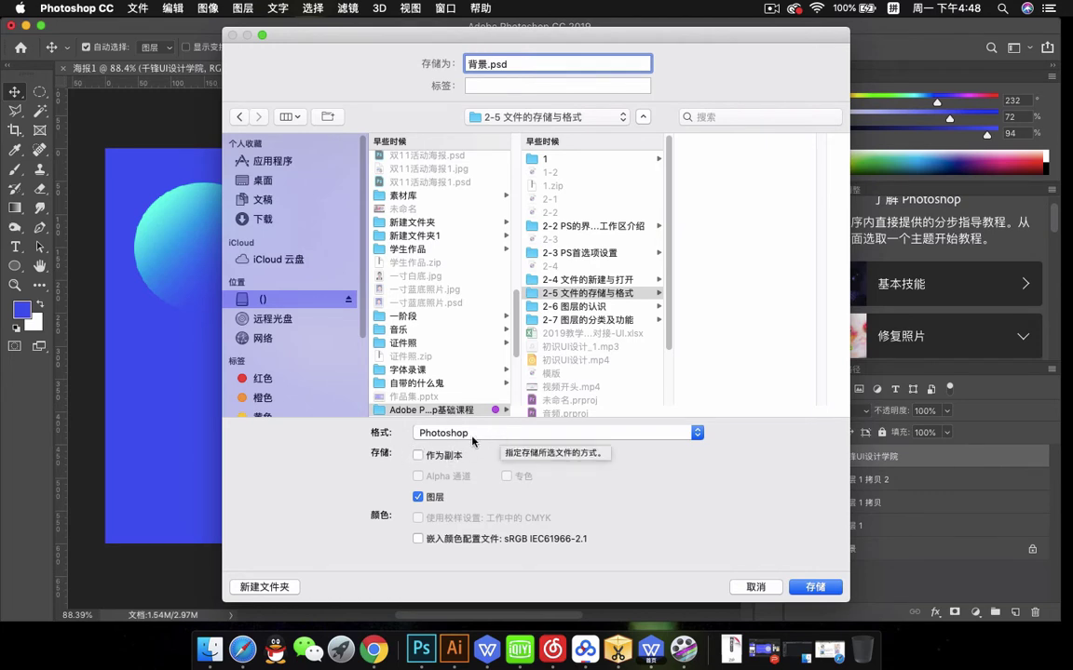
# Save the file in the Photoshop format with layers and maximum compatibility
pyautogui.click(498, 436)
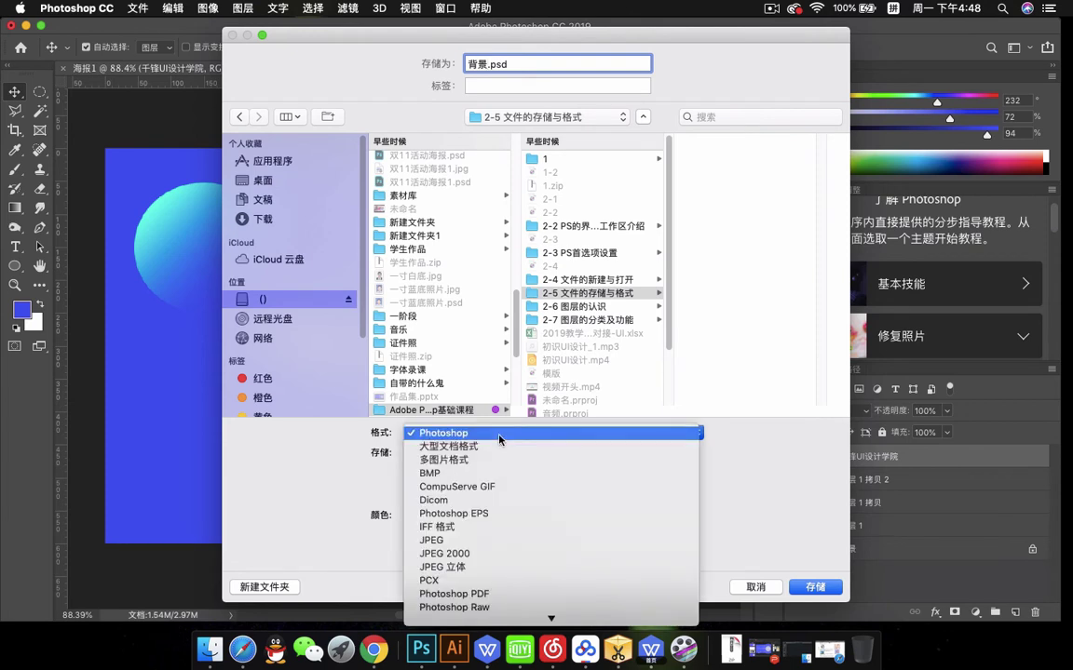
pyautogui.click(499, 434)
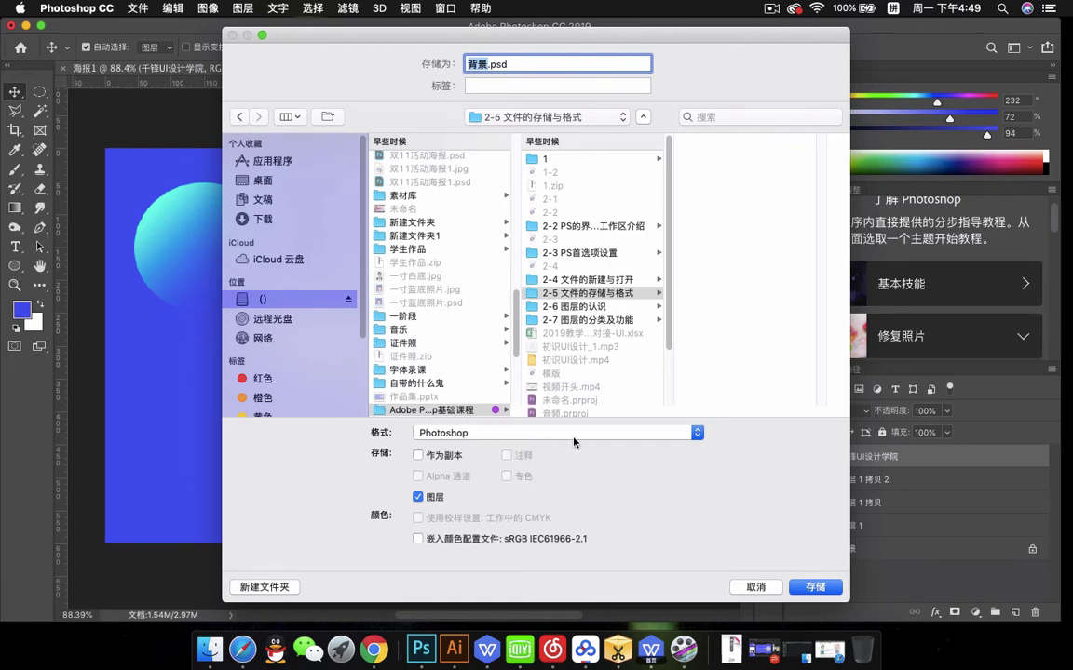
pyautogui.click(815, 586)
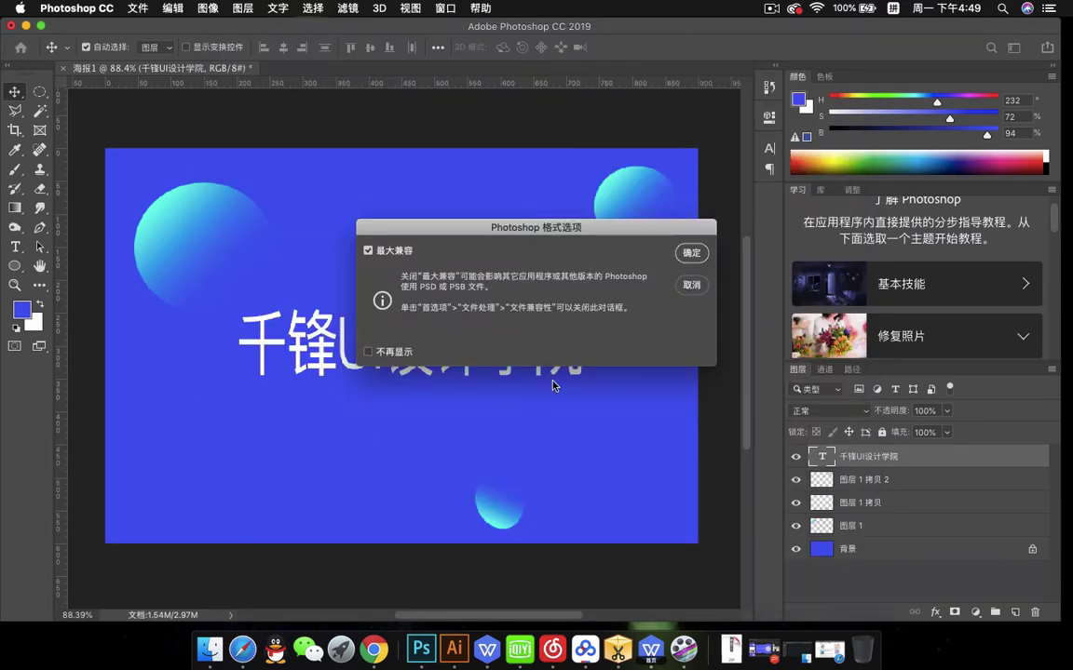
pyautogui.click(691, 255)
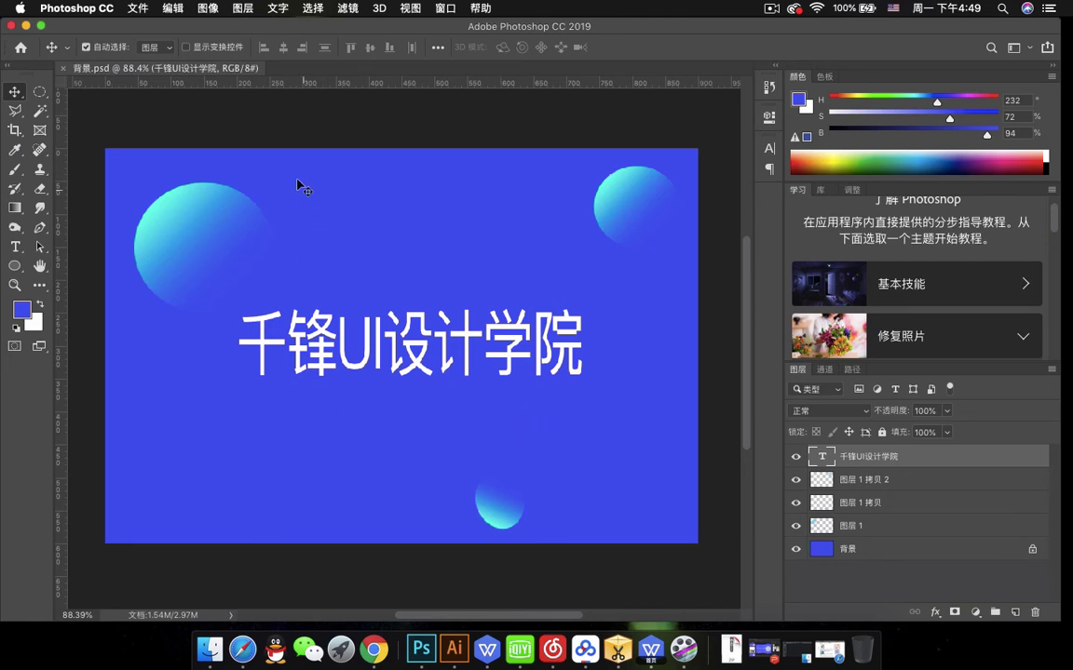
# Save a JPEG copy of the poster as 背景.jpg in the same folder, with image quality 12 (最佳)
pyautogui.click(137, 8)
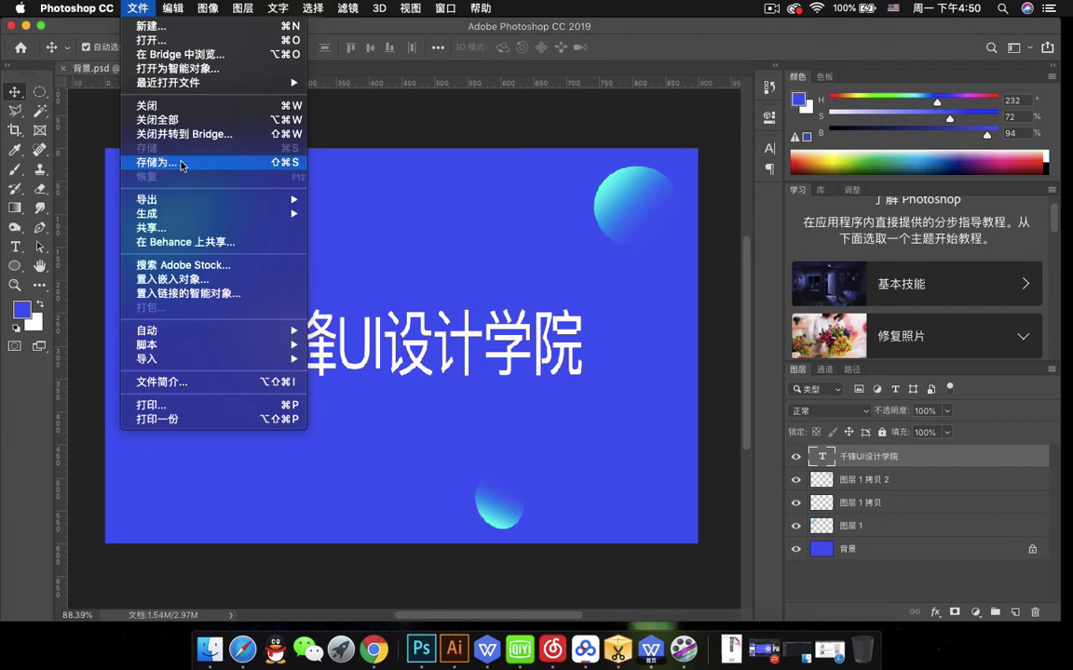
pyautogui.click(183, 165)
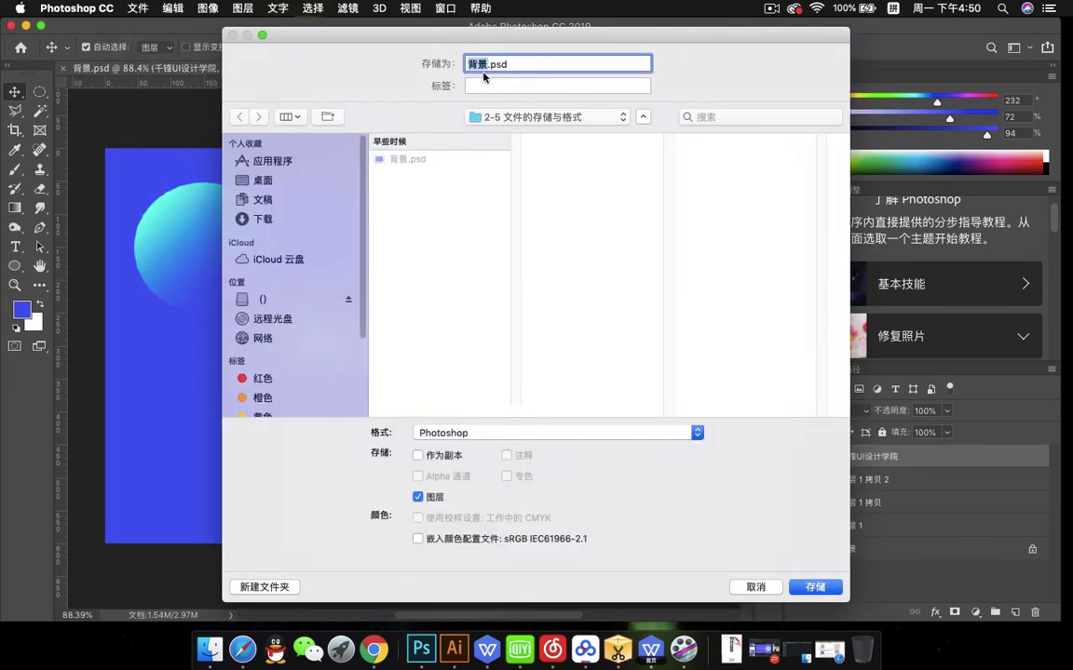
pyautogui.click(495, 433)
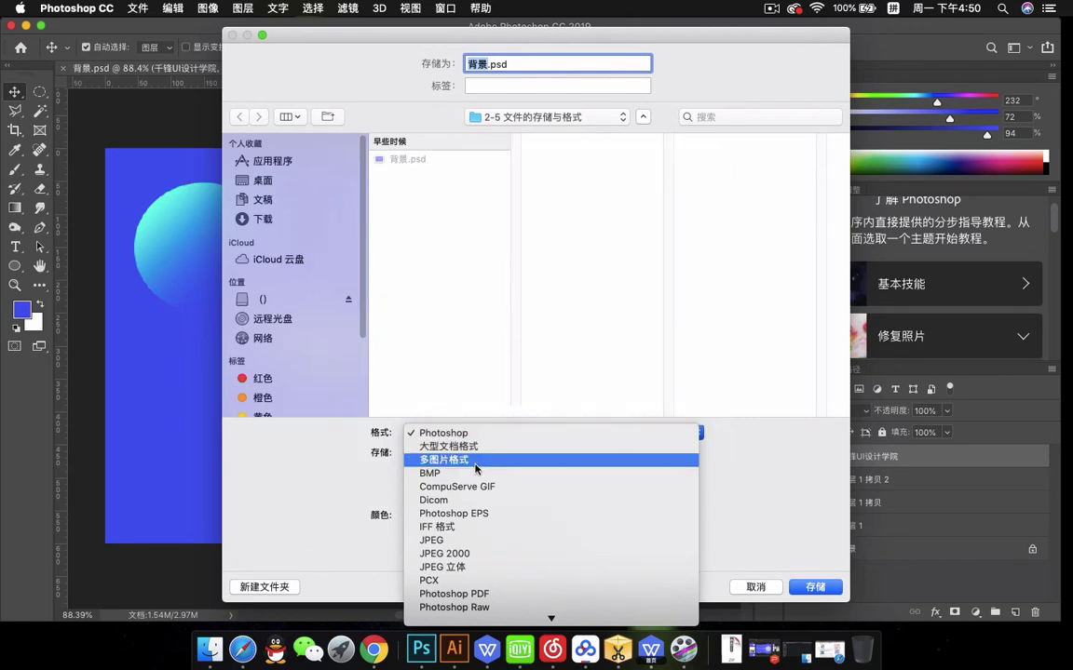
pyautogui.click(456, 545)
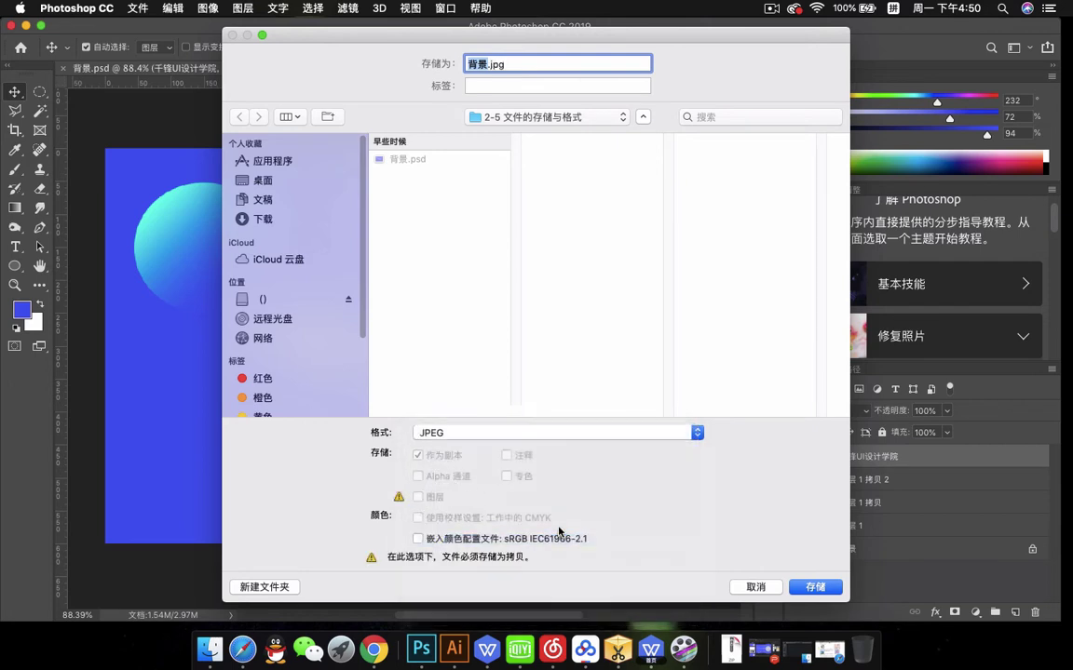
pyautogui.click(822, 590)
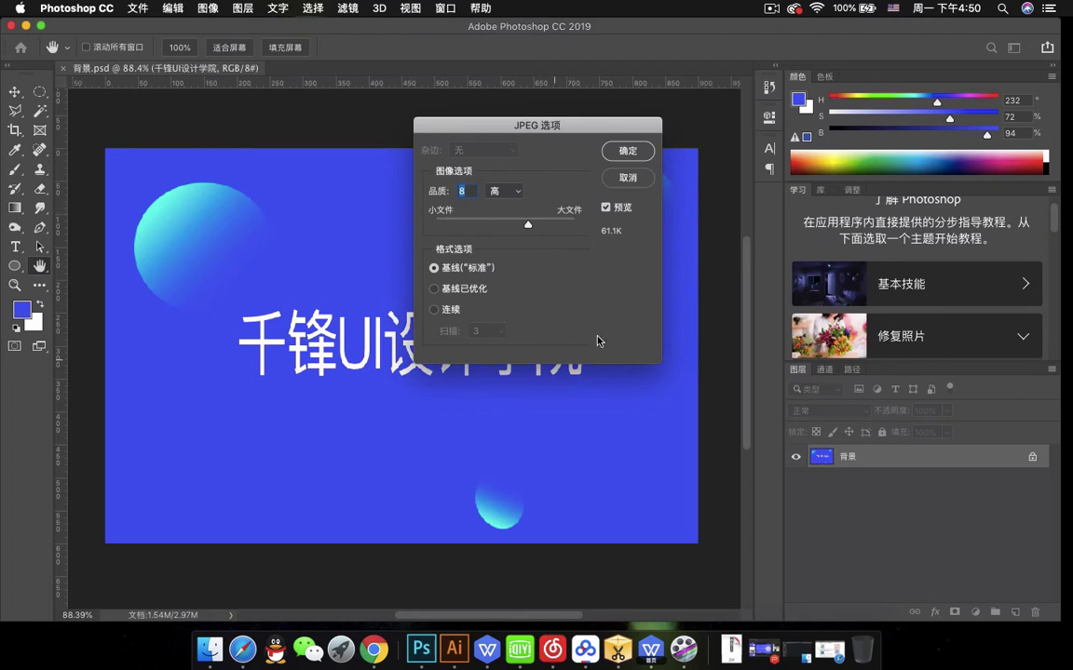
pyautogui.moveTo(585, 126); pyautogui.dragTo(534, 164)
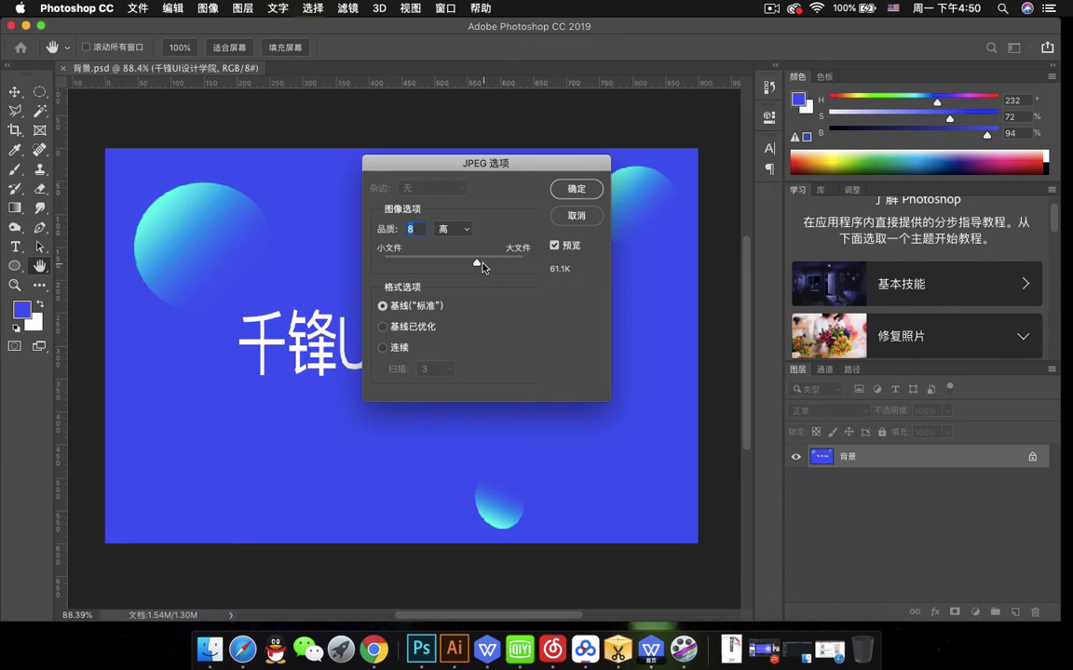
pyautogui.moveTo(477, 262); pyautogui.dragTo(518, 259)
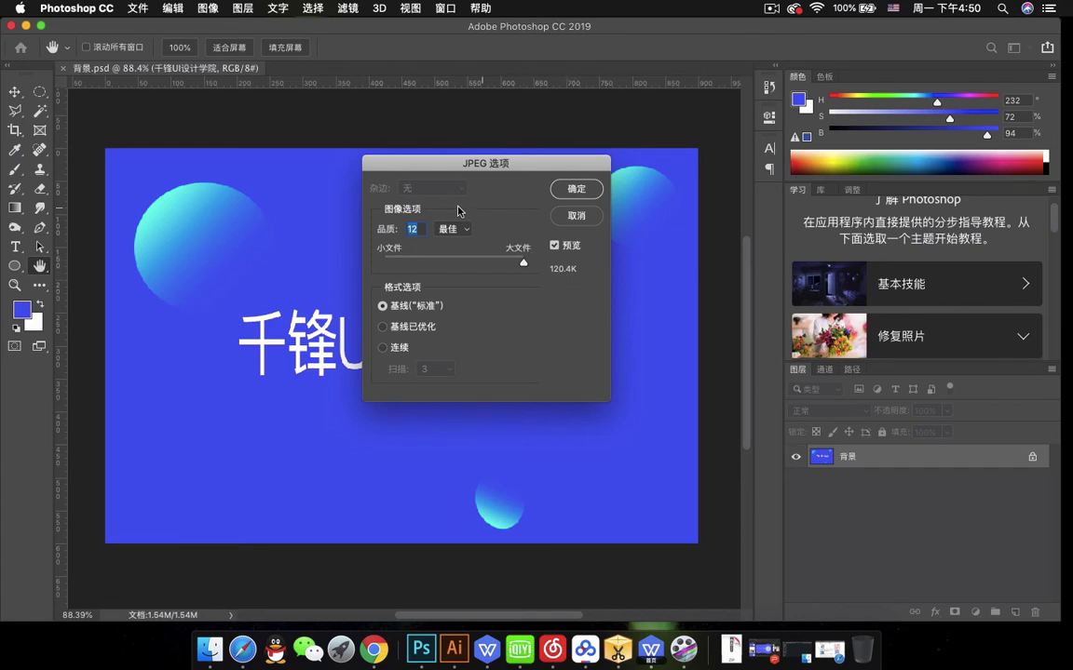
pyautogui.click(577, 189)
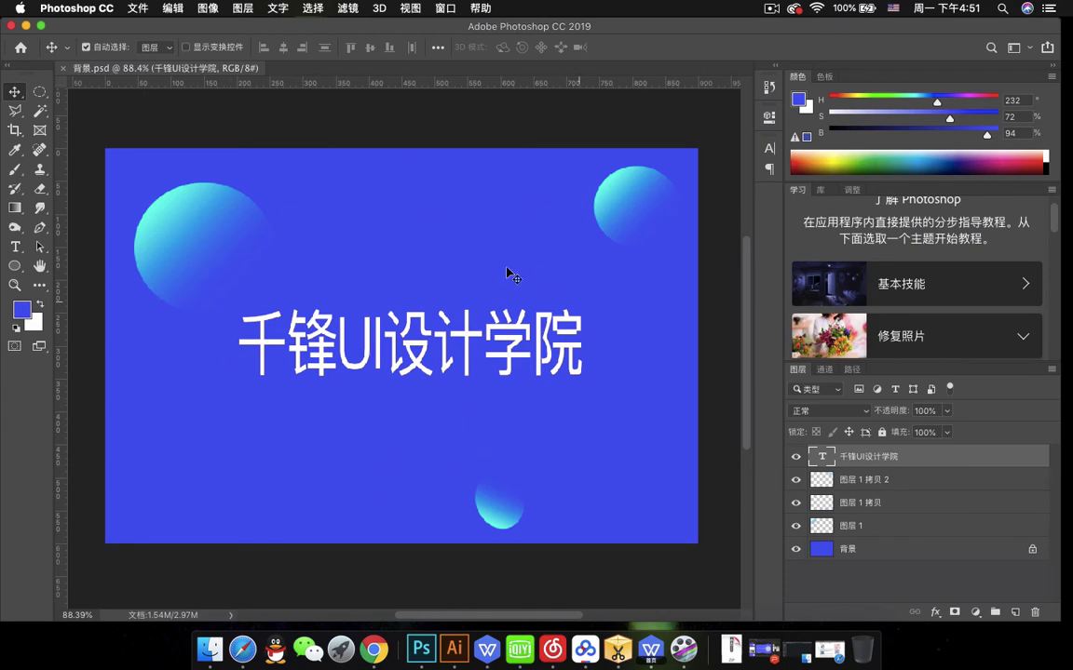
# Hide the blue 背景 layer so the circles and title sit on transparency
pyautogui.click(797, 549)
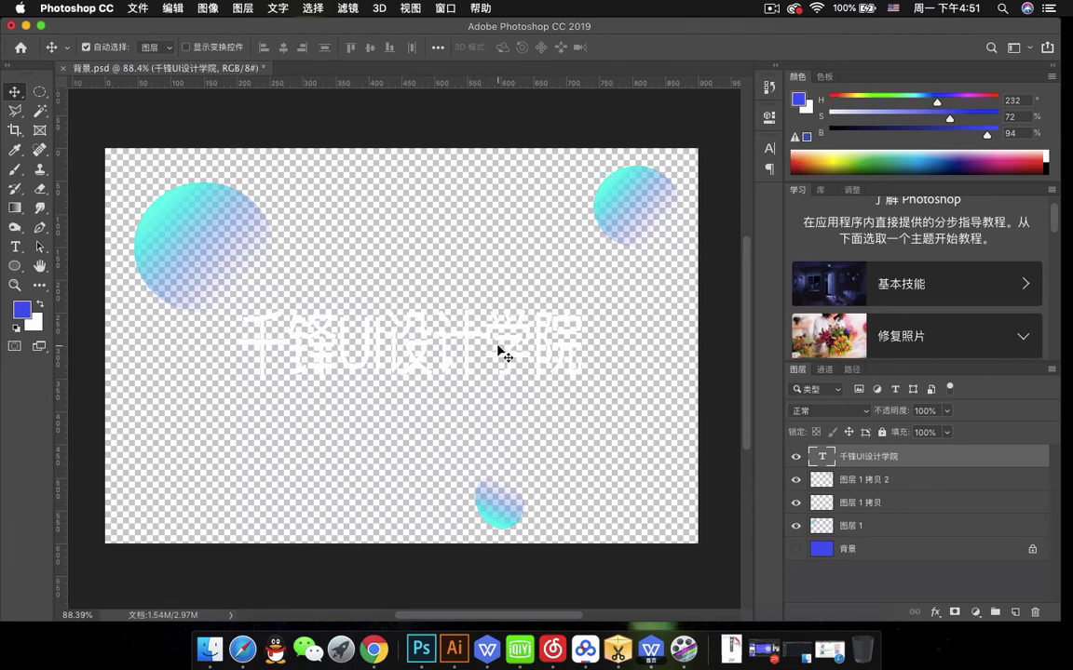
pyautogui.click(796, 549)
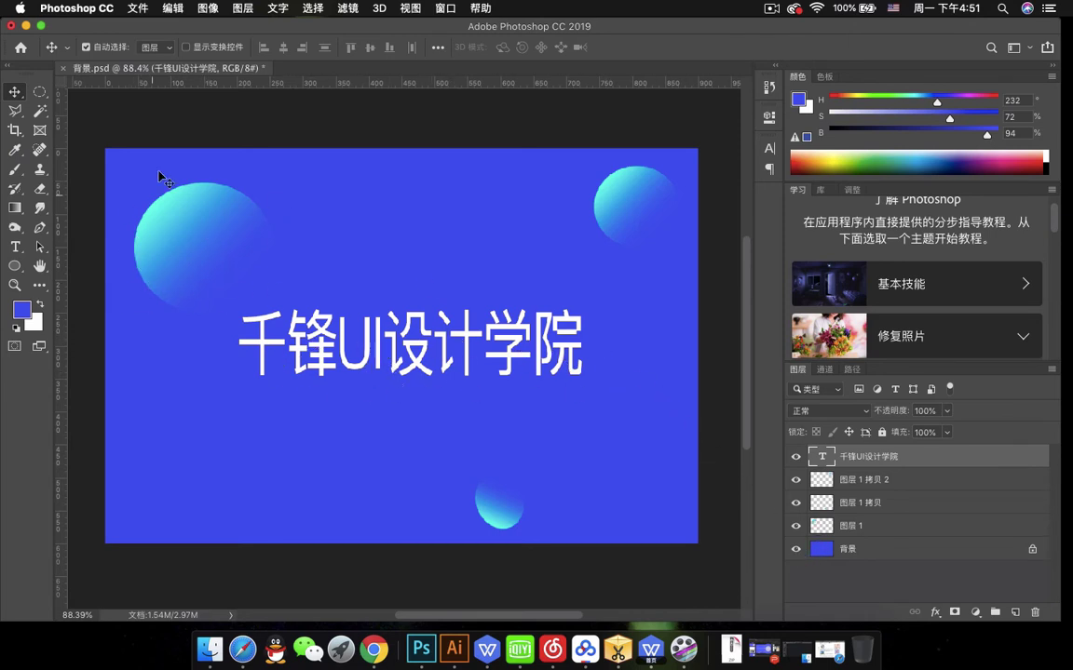
pyautogui.click(795, 549)
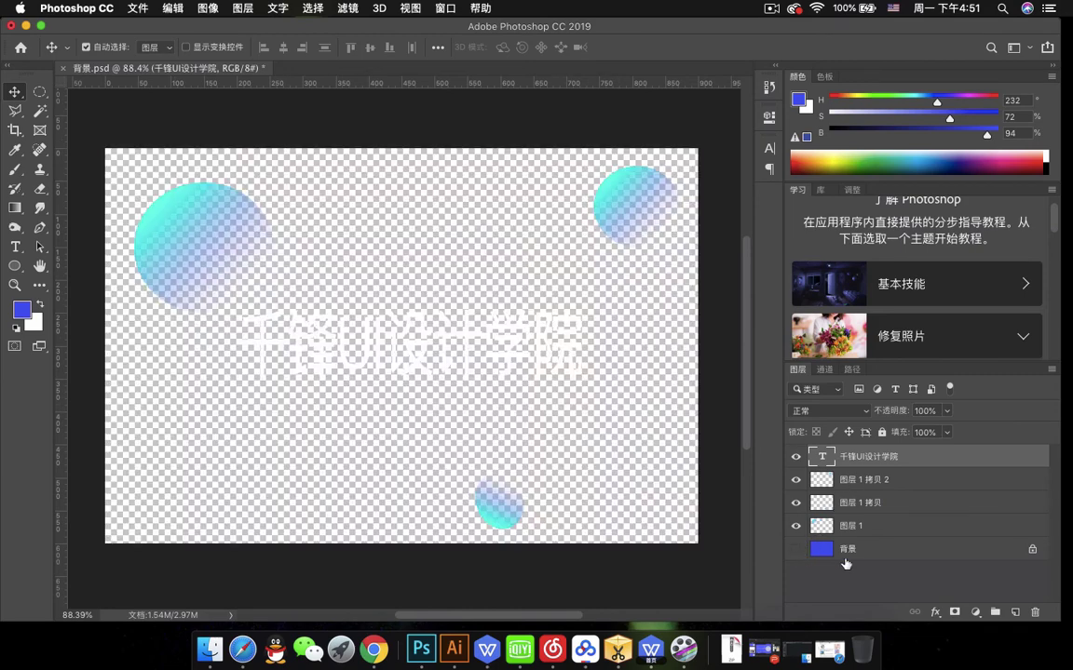
# Save a PNG copy of the transparent artwork as 背景.png in the same folder
pyautogui.click(137, 9)
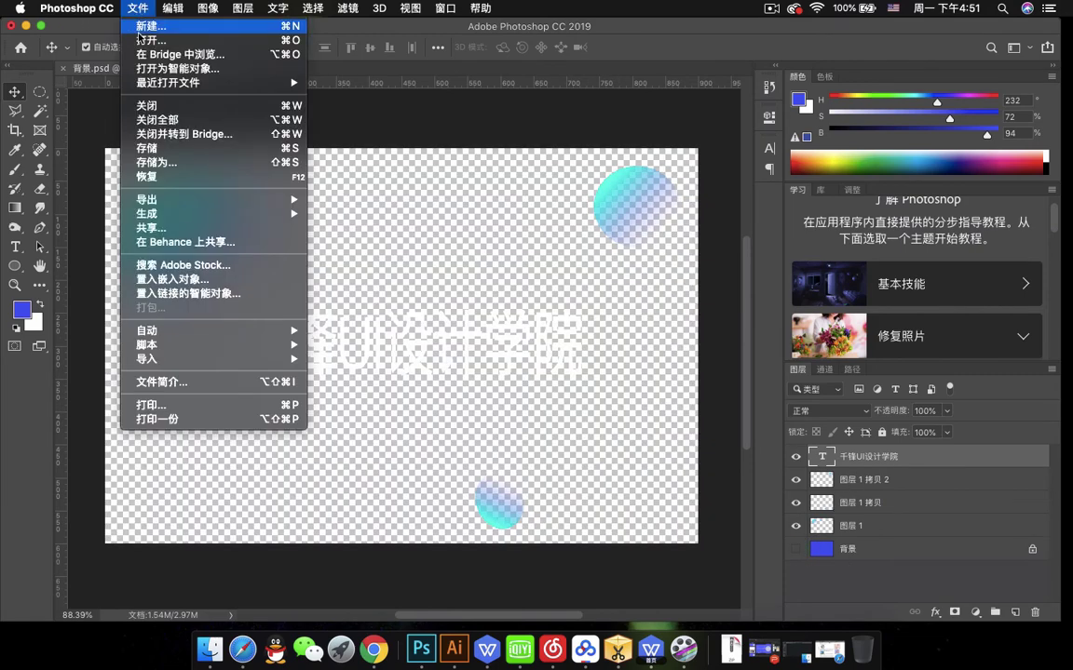
pyautogui.click(207, 163)
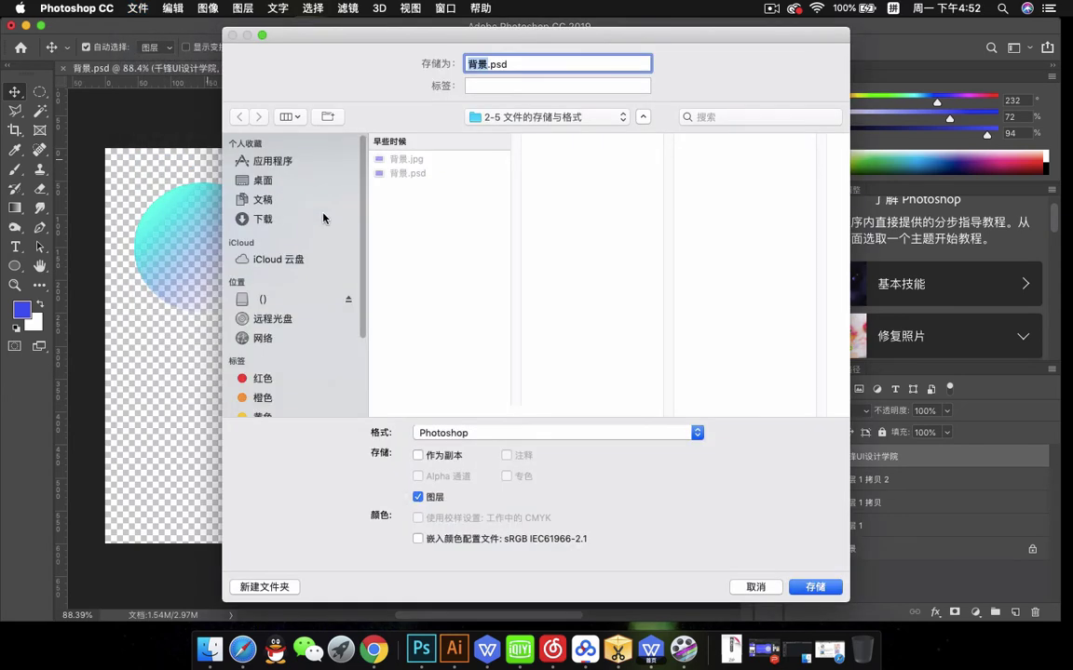
pyautogui.click(465, 432)
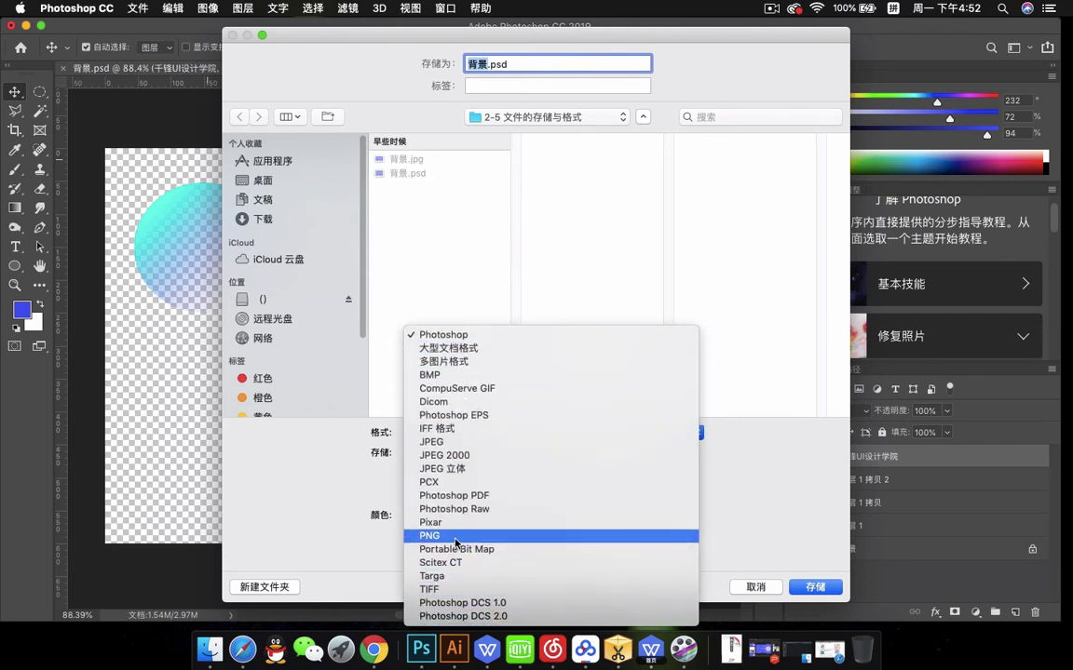
pyautogui.click(456, 537)
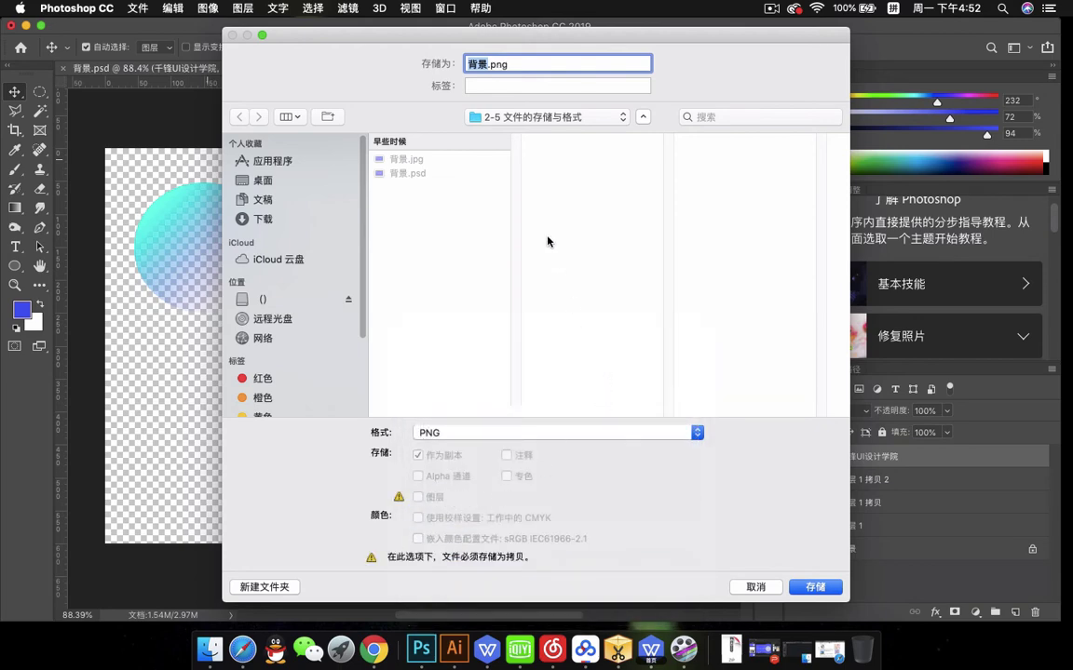
pyautogui.click(816, 587)
pyautogui.click(607, 279)
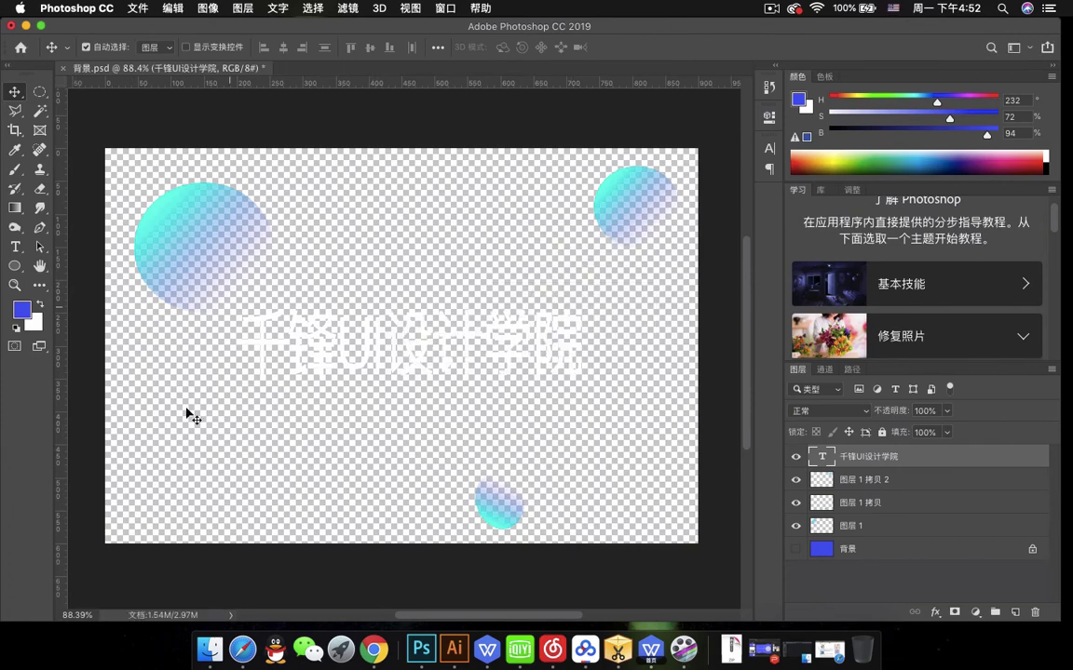
# Show the blue 背景 layer again and save the poster as 背景.tif in TIFF format, with no image compression and RLE layer compression
pyautogui.click(796, 549)
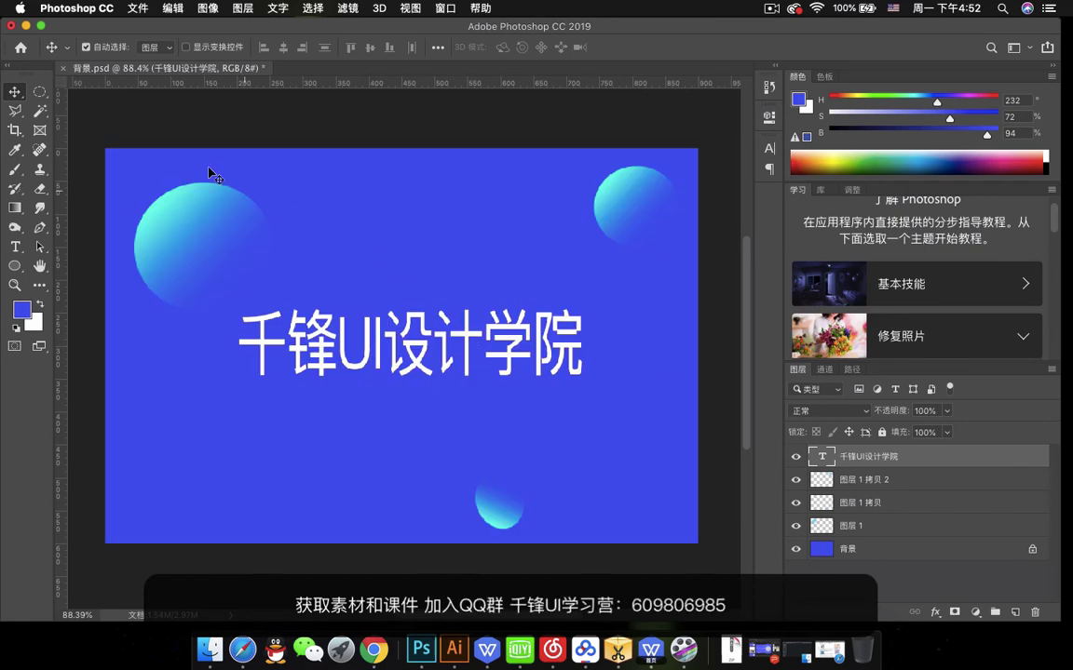
pyautogui.click(138, 10)
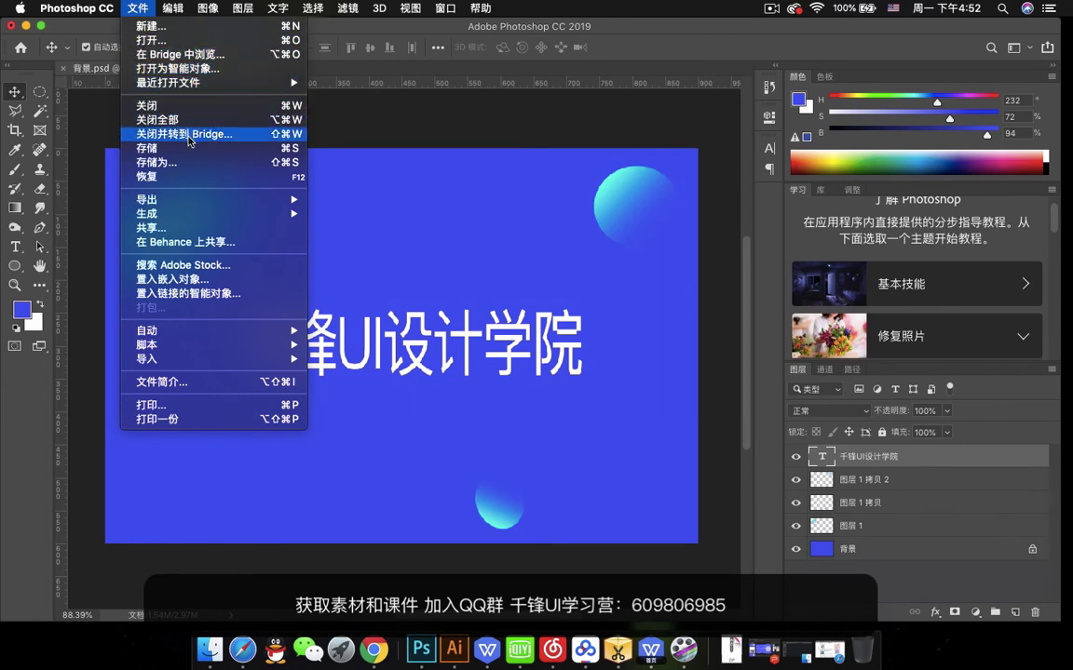
pyautogui.click(197, 163)
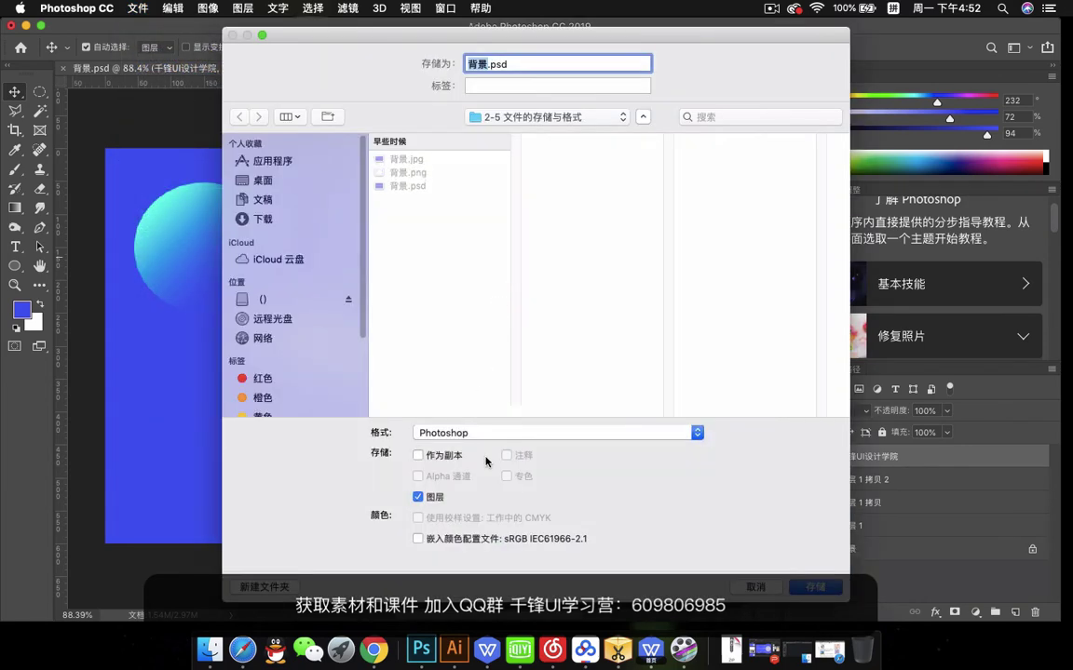
pyautogui.click(442, 433)
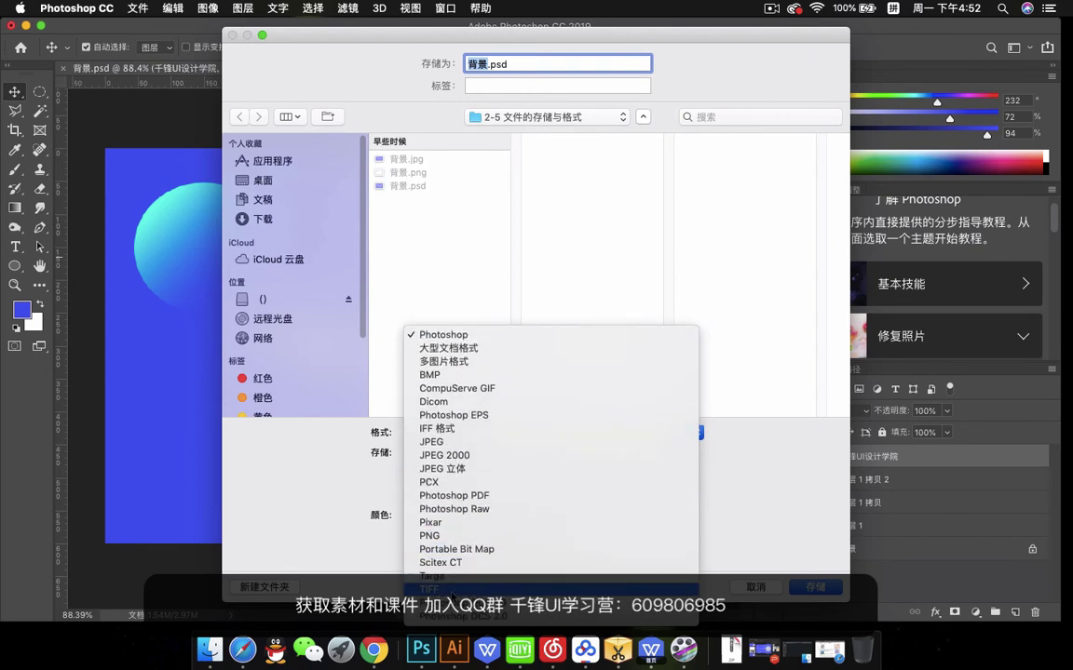
pyautogui.click(521, 589)
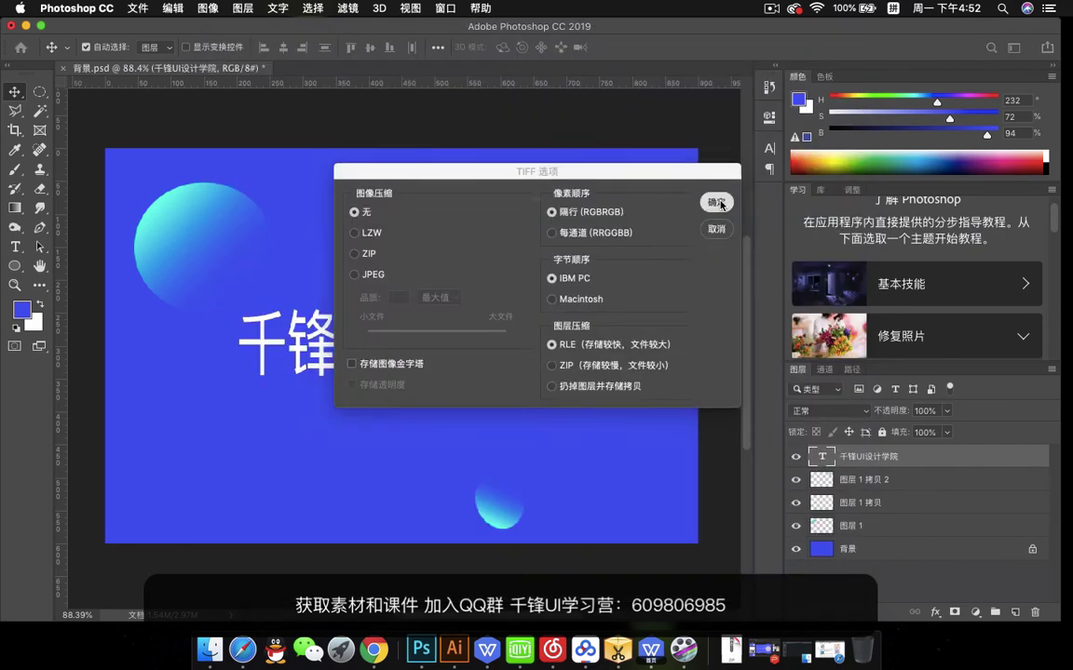
pyautogui.click(716, 203)
pyautogui.click(647, 234)
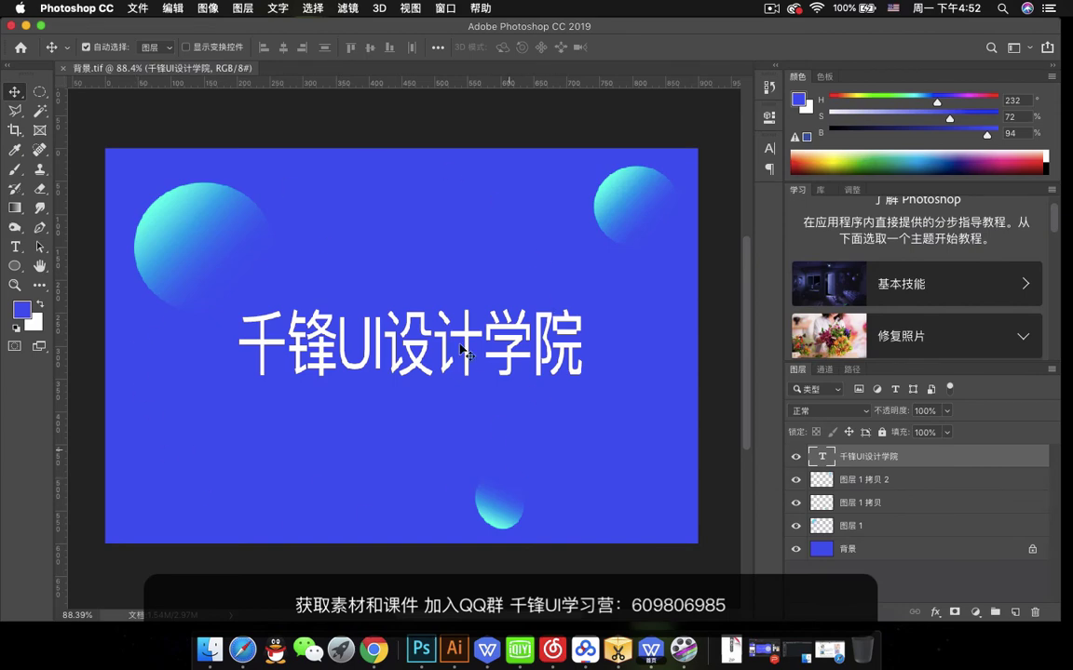
# Switch to Finder and review the PSD, JPG, PNG and TIF files saved in the 2-5 文件的存储与格式 folder
pyautogui.click(210, 650)
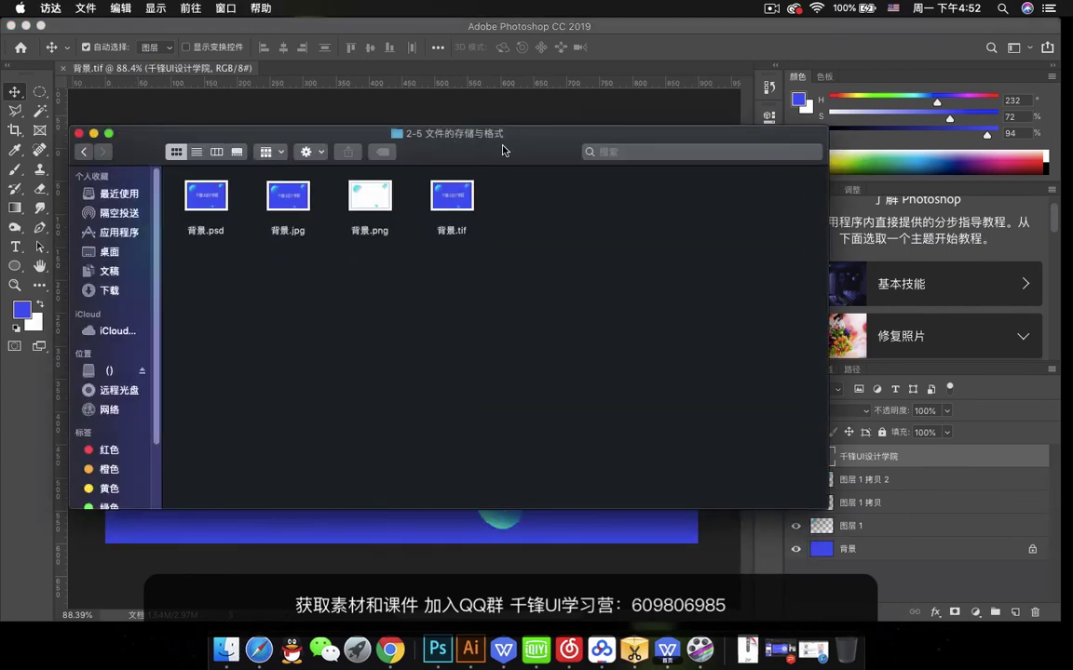
pyautogui.click(220, 239)
pyautogui.click(303, 237)
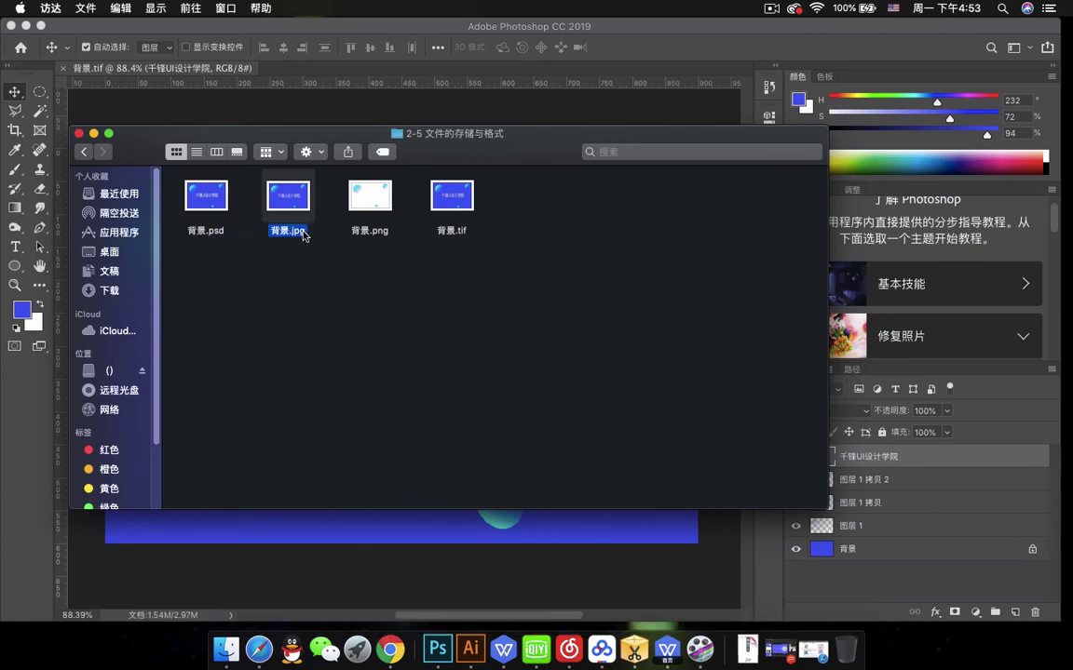
pyautogui.click(386, 236)
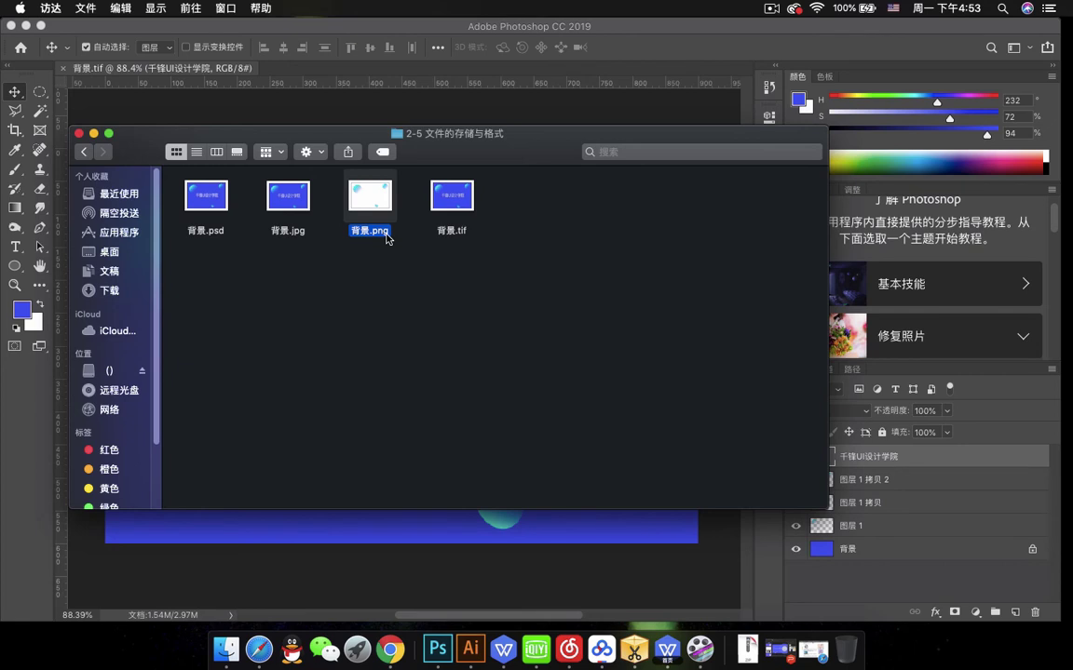
pyautogui.click(471, 231)
pyautogui.click(462, 237)
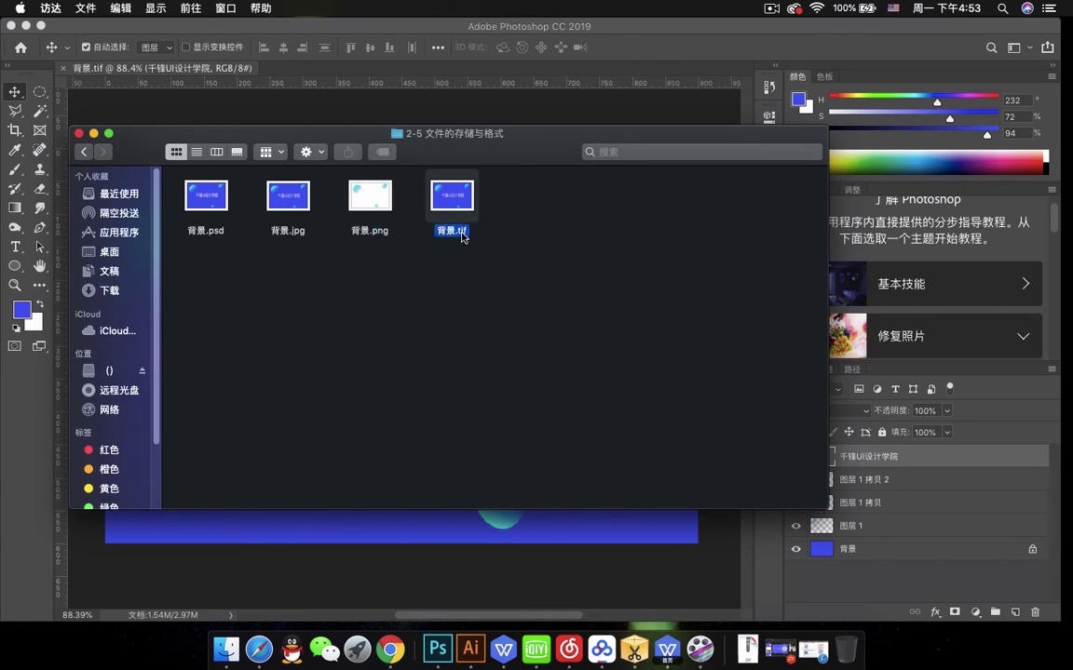
pyautogui.moveTo(513, 263); pyautogui.dragTo(180, 172)
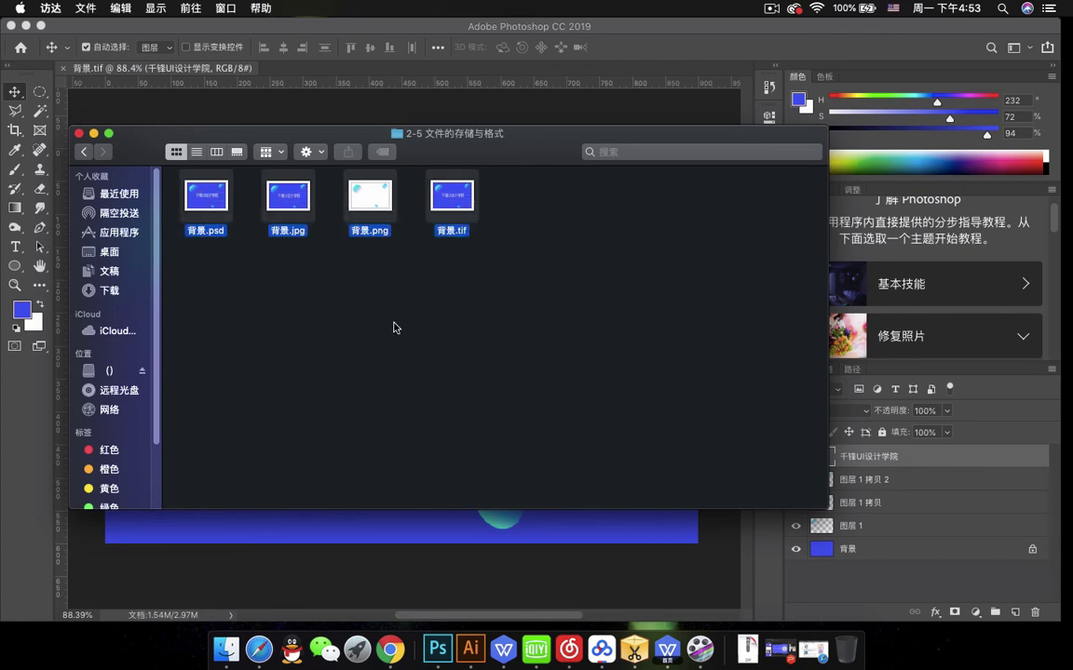
pyautogui.click(393, 327)
# Return to Photoshop, close 背景.tif and reopen 背景.psd from the recent files
pyautogui.click(215, 76)
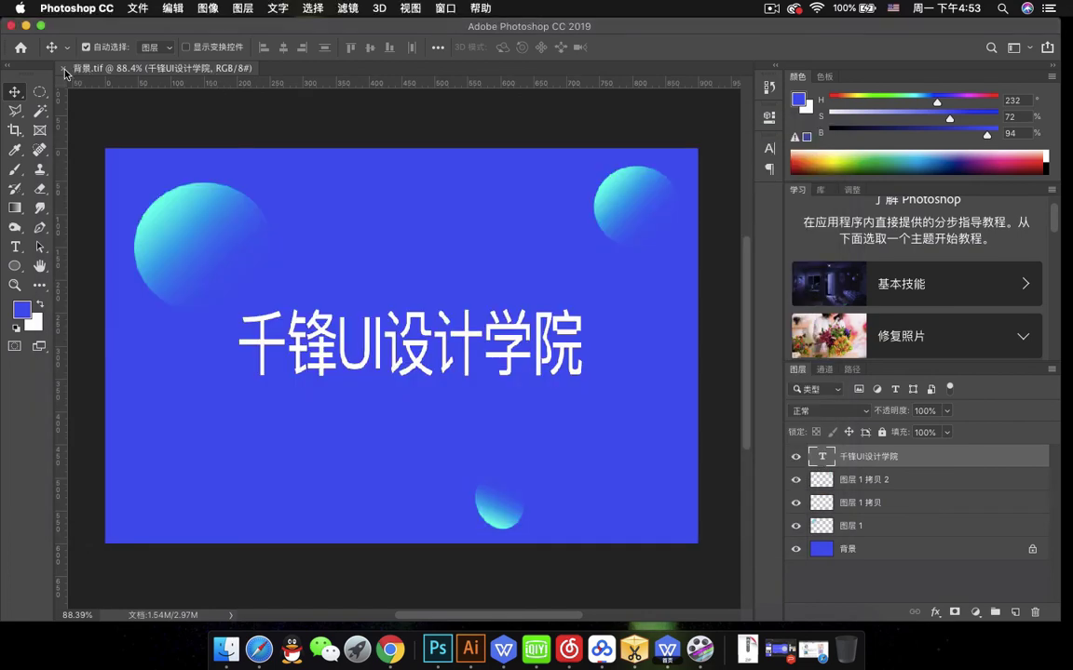
pyautogui.click(65, 69)
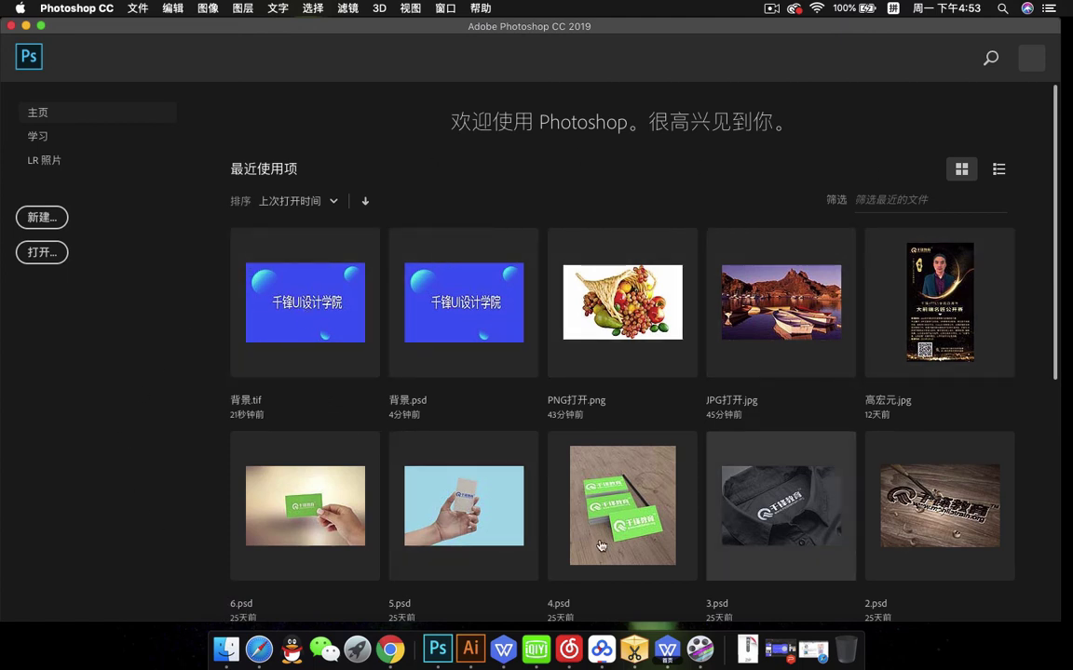
pyautogui.click(483, 285)
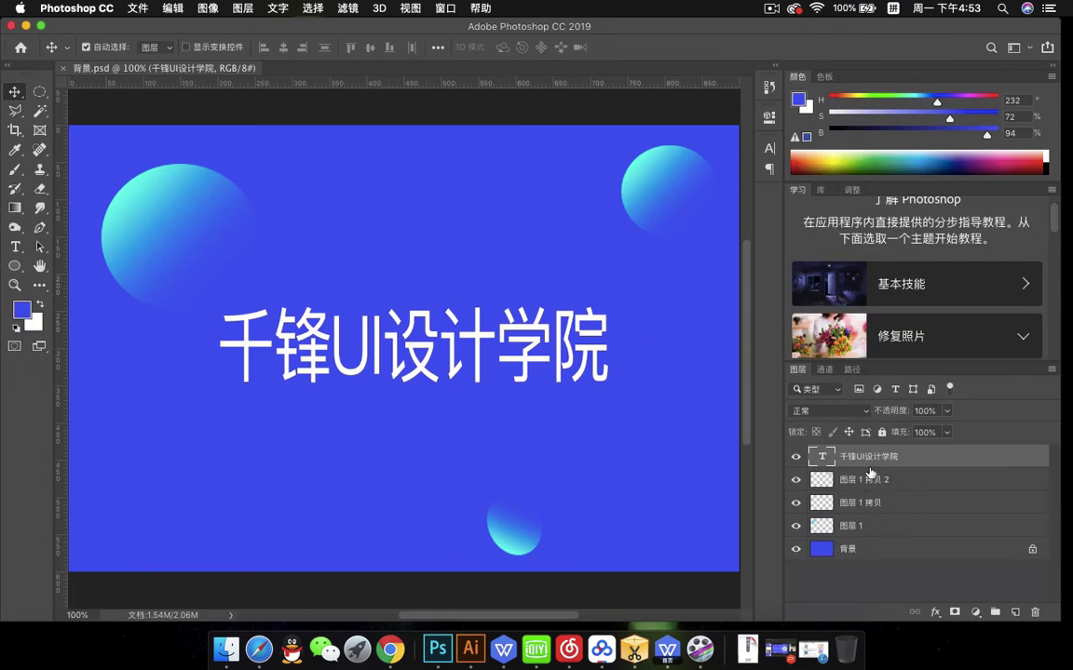
# In 背景.psd, move the title up to the upper part of the poster and the upper-right circle down below it
pyautogui.doubleClick(427, 358)
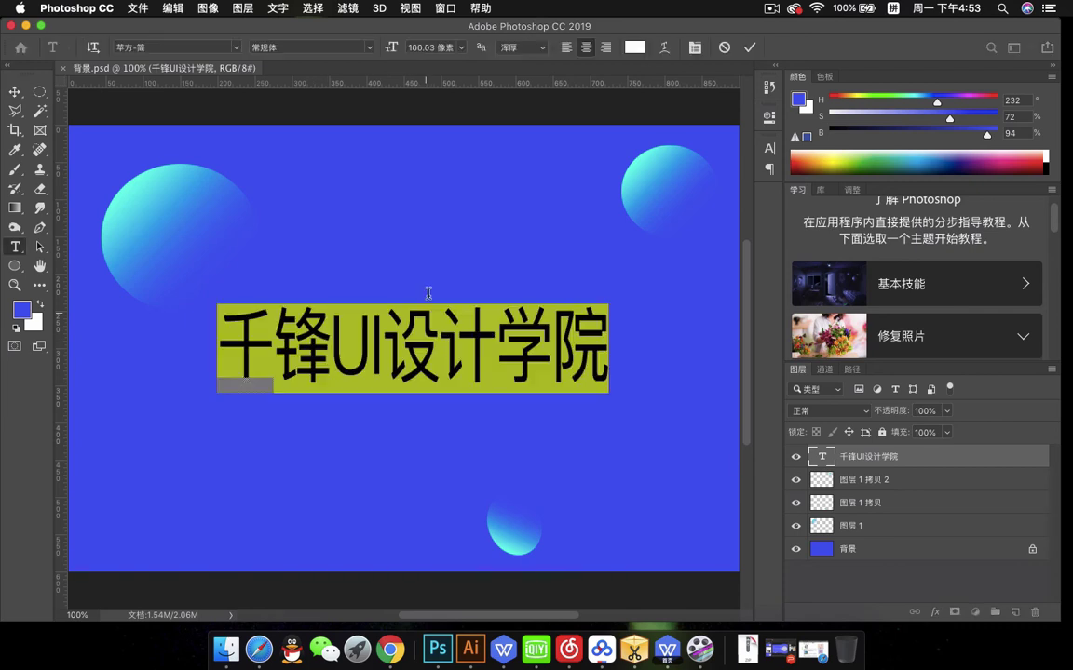
pyautogui.click(15, 93)
pyautogui.moveTo(424, 321); pyautogui.dragTo(421, 272)
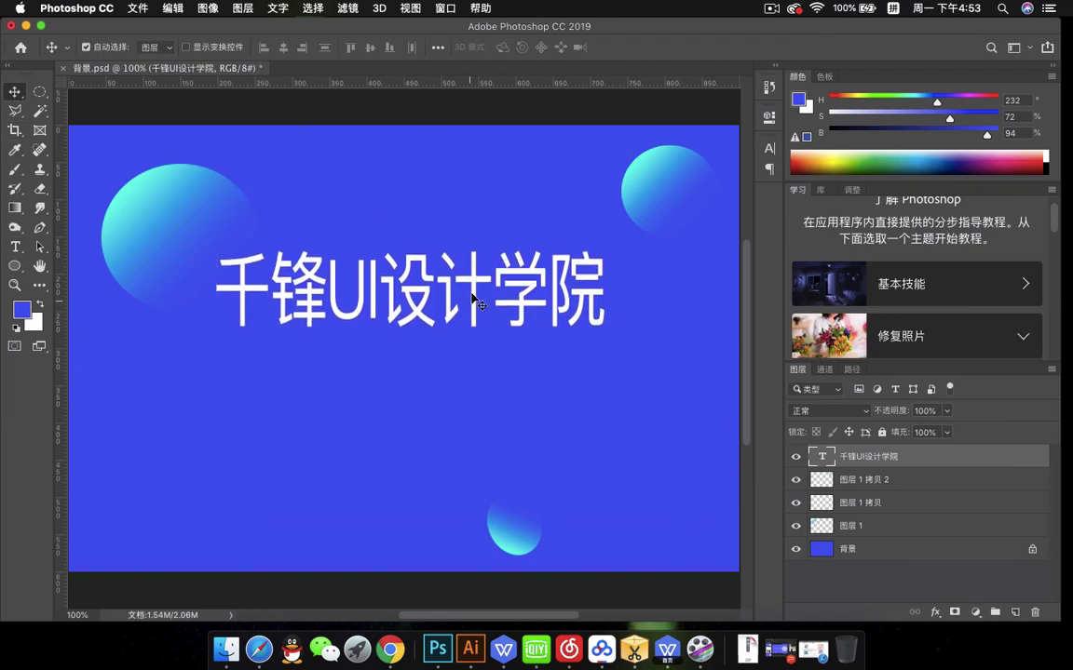
pyautogui.doubleClick(473, 298)
pyautogui.click(676, 45)
pyautogui.moveTo(480, 281); pyautogui.dragTo(478, 209)
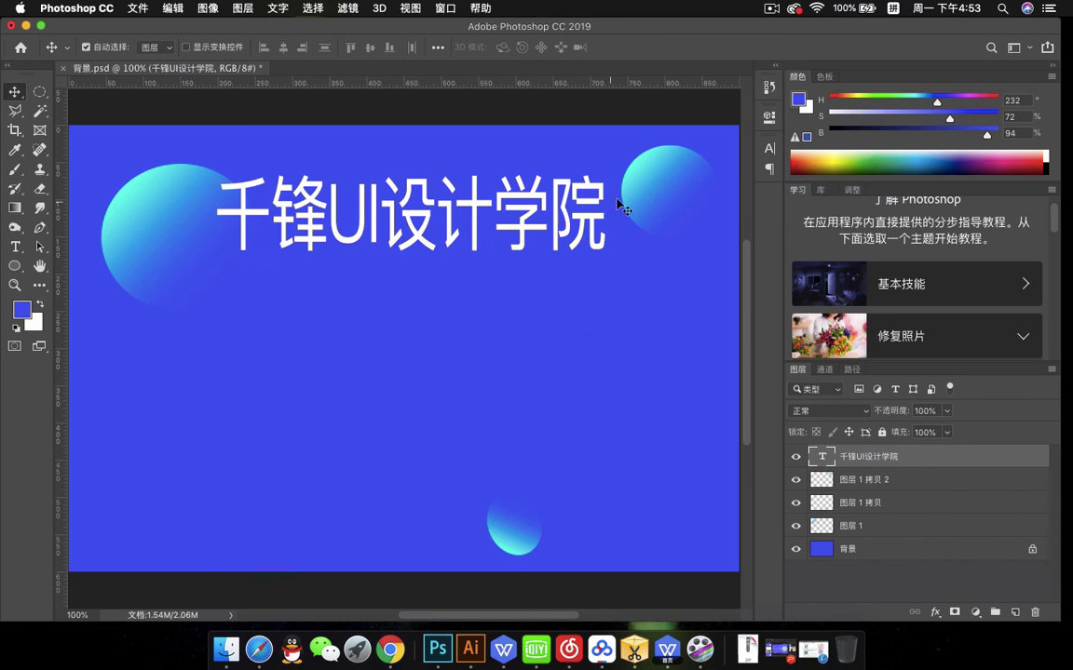
pyautogui.moveTo(657, 191); pyautogui.dragTo(668, 333)
pyautogui.moveTo(524, 236); pyautogui.dragTo(533, 272)
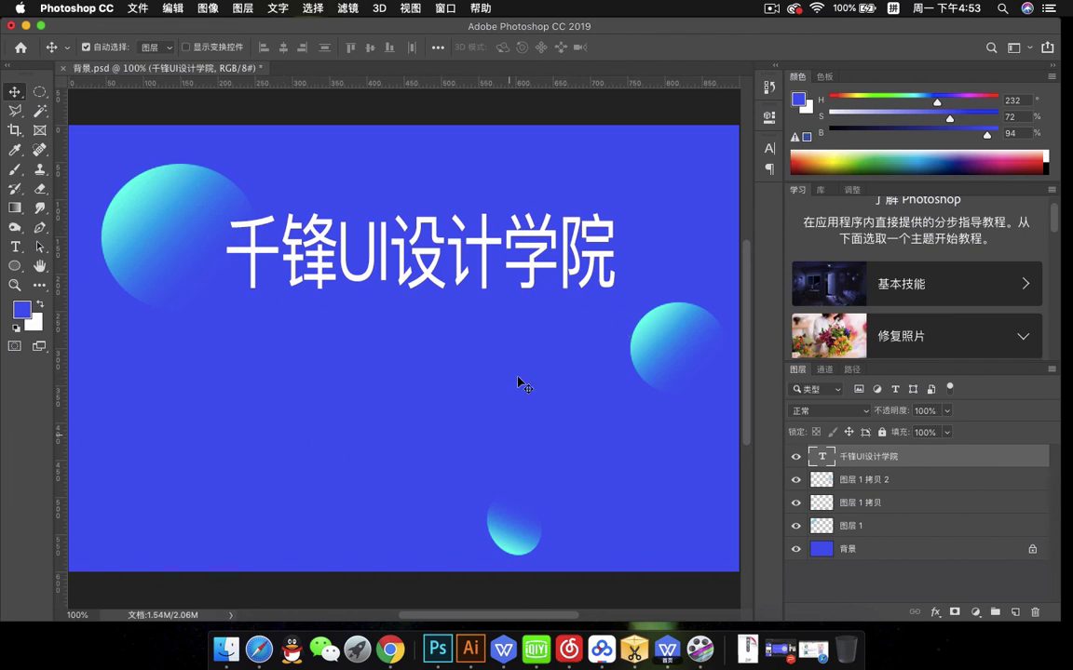
pyautogui.scroll(-1, 346, 402)
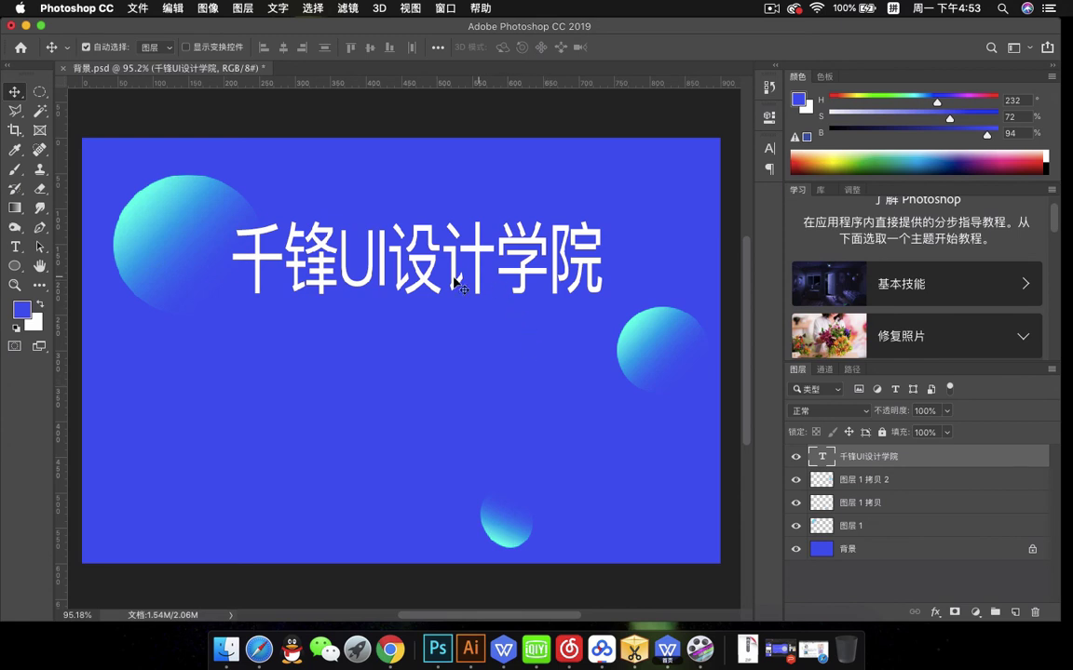
# Open 背景.jpg, 背景.png and 背景.tif from the Finder folder as separate Photoshop documents
pyautogui.click(228, 647)
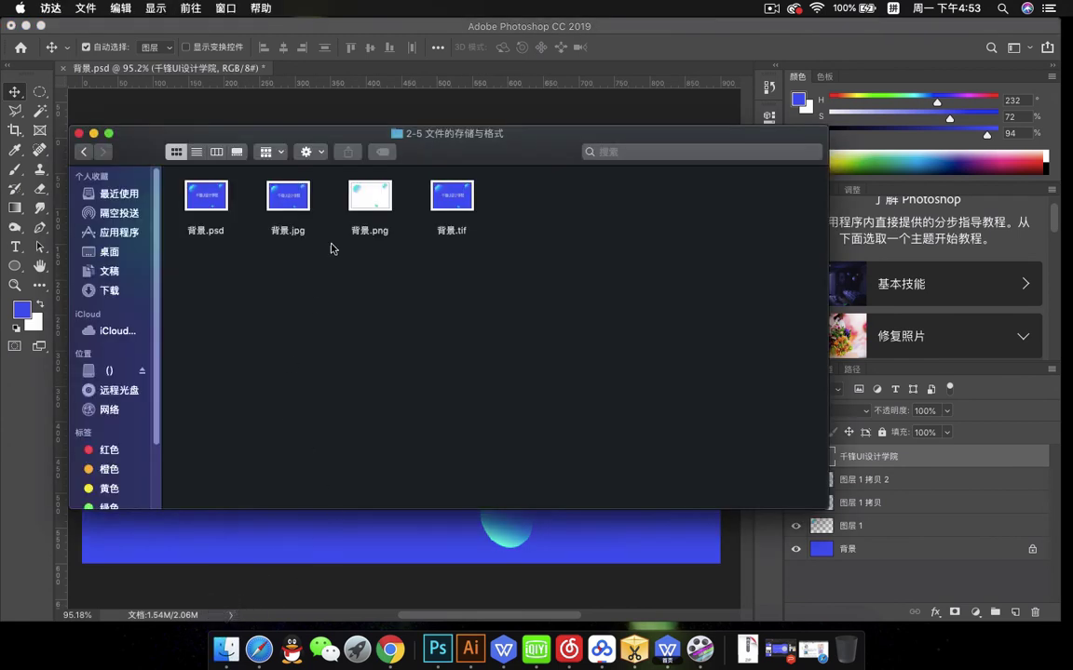
pyautogui.click(296, 207)
pyautogui.moveTo(494, 270); pyautogui.dragTo(282, 186)
pyautogui.moveTo(357, 203); pyautogui.dragTo(341, 72)
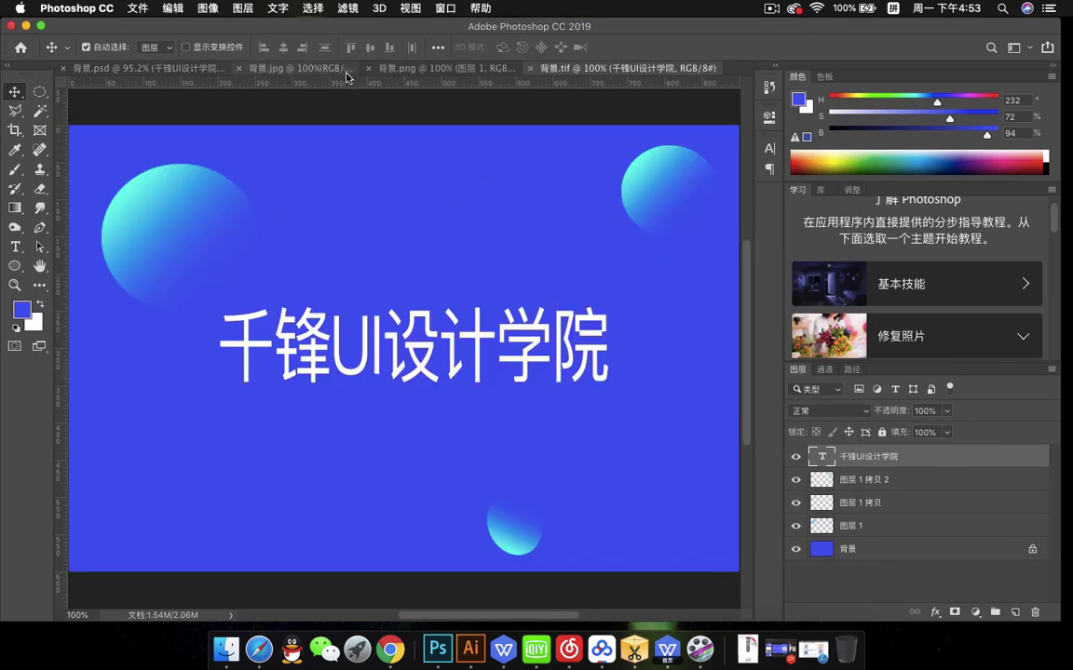
# Try to move the title in the flattened 背景.jpg, and switch to 背景.png
pyautogui.click(290, 68)
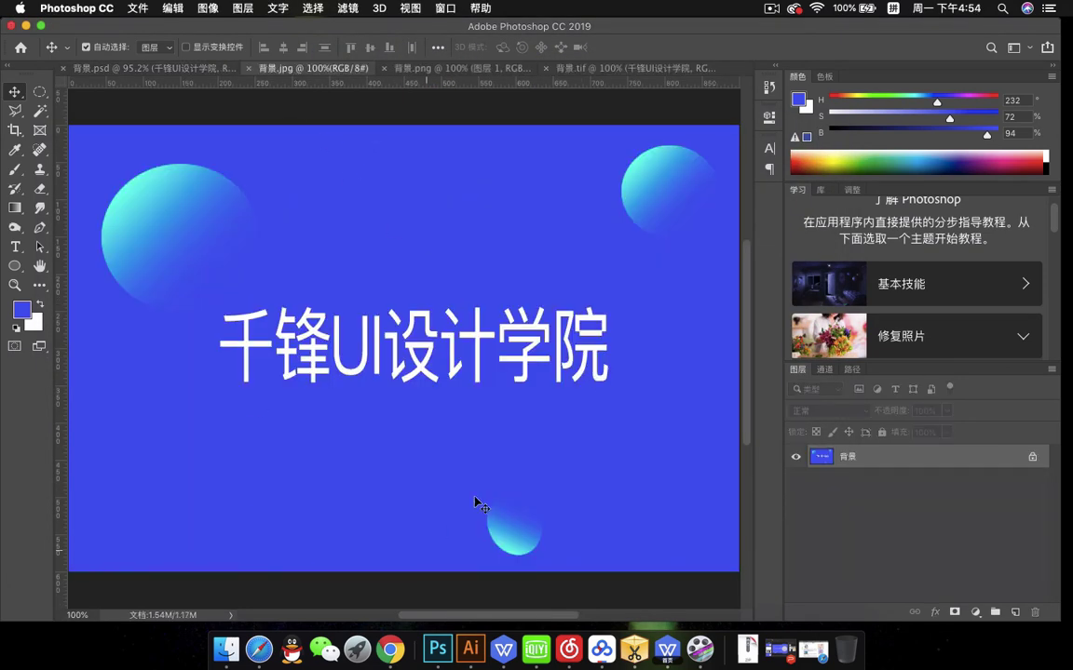
pyautogui.moveTo(410, 343); pyautogui.dragTo(415, 319)
pyautogui.click(539, 245)
pyautogui.moveTo(521, 279); pyautogui.dragTo(443, 280)
pyautogui.click(559, 245)
pyautogui.hotkey('ctrl', 'Tab')
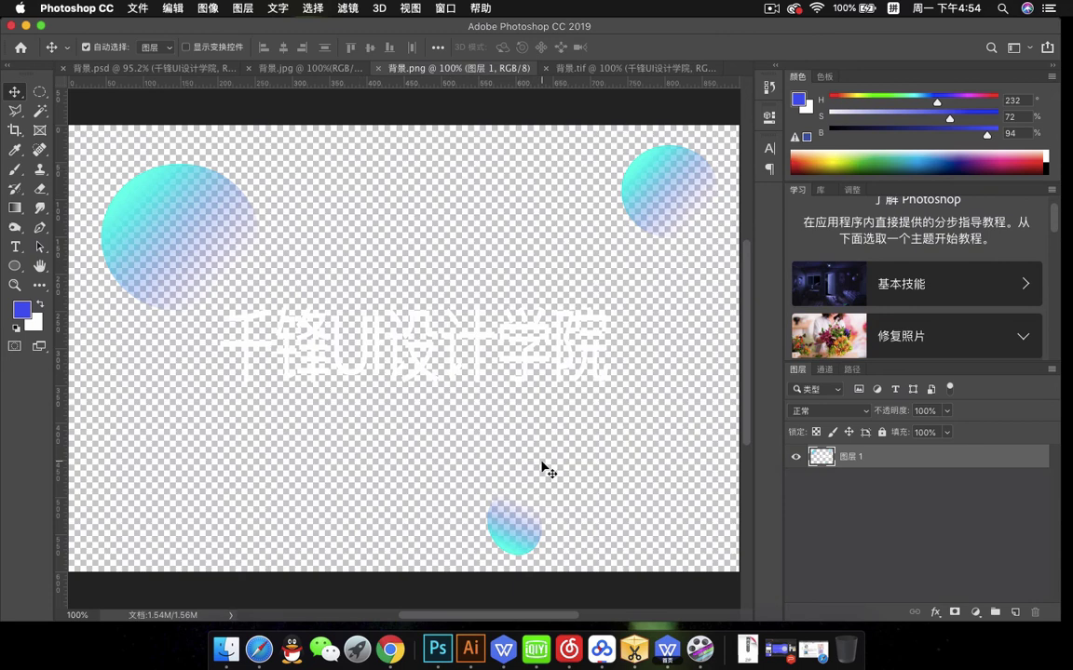
# In 背景.tif, move the title up and the upper-right circle down to the lower half of the poster
pyautogui.click(620, 68)
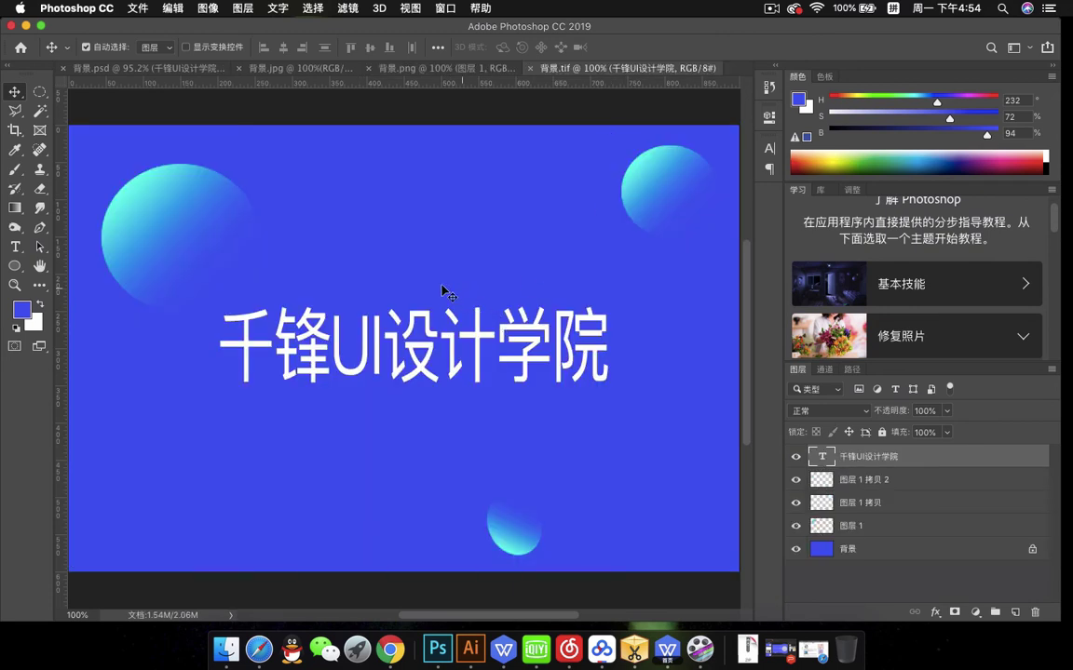
pyautogui.scroll(-1, 465, 399)
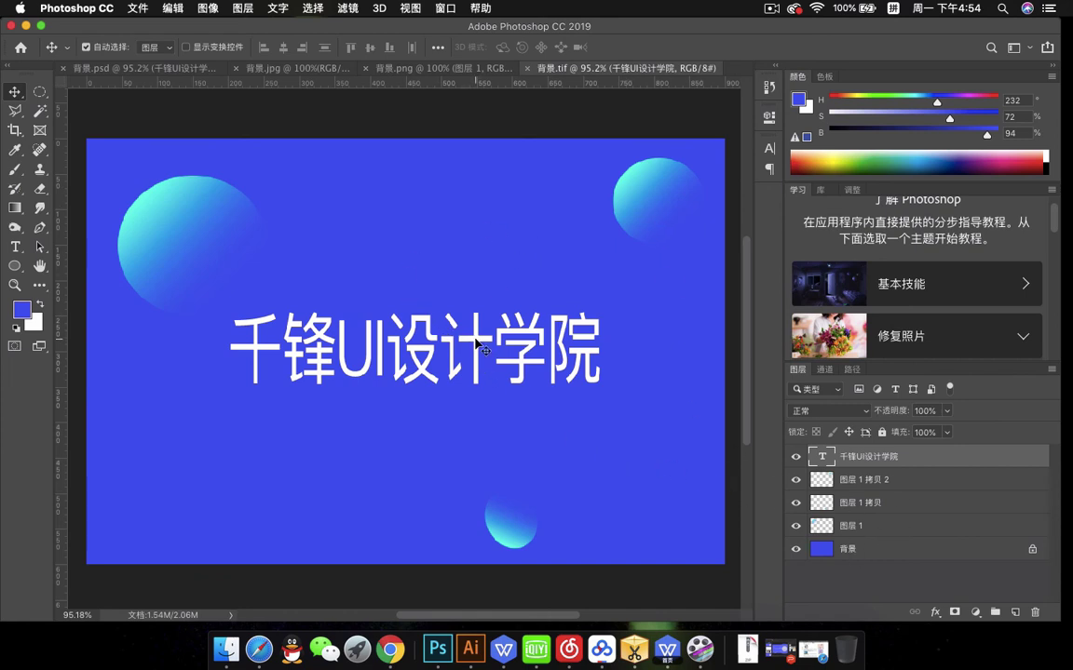
pyautogui.moveTo(475, 366); pyautogui.dragTo(476, 273)
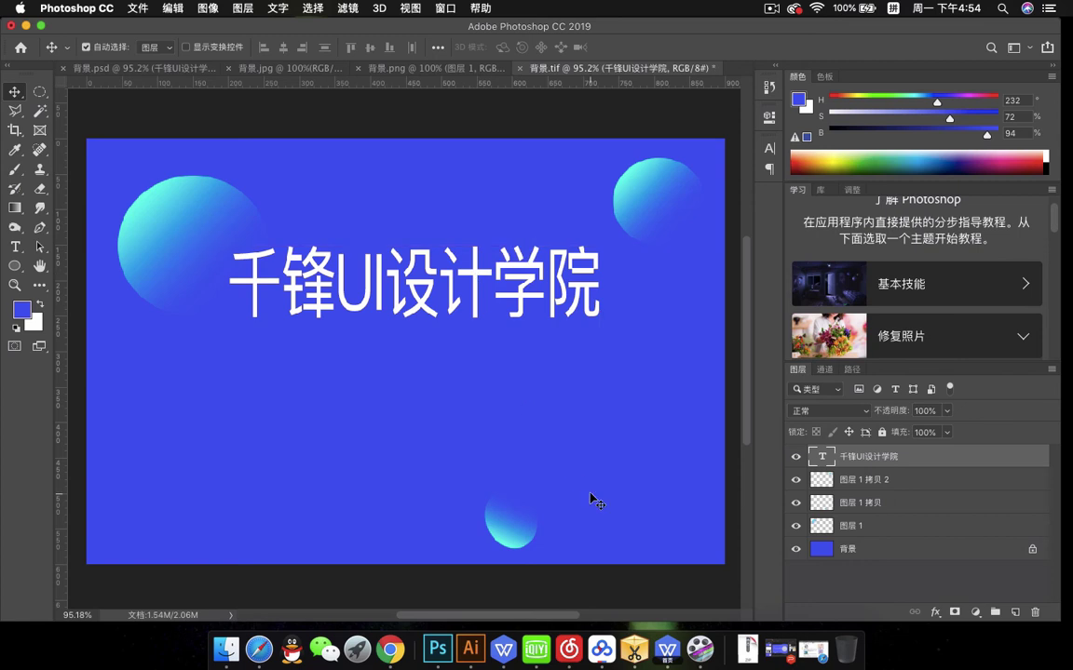
pyautogui.moveTo(642, 189); pyautogui.dragTo(643, 394)
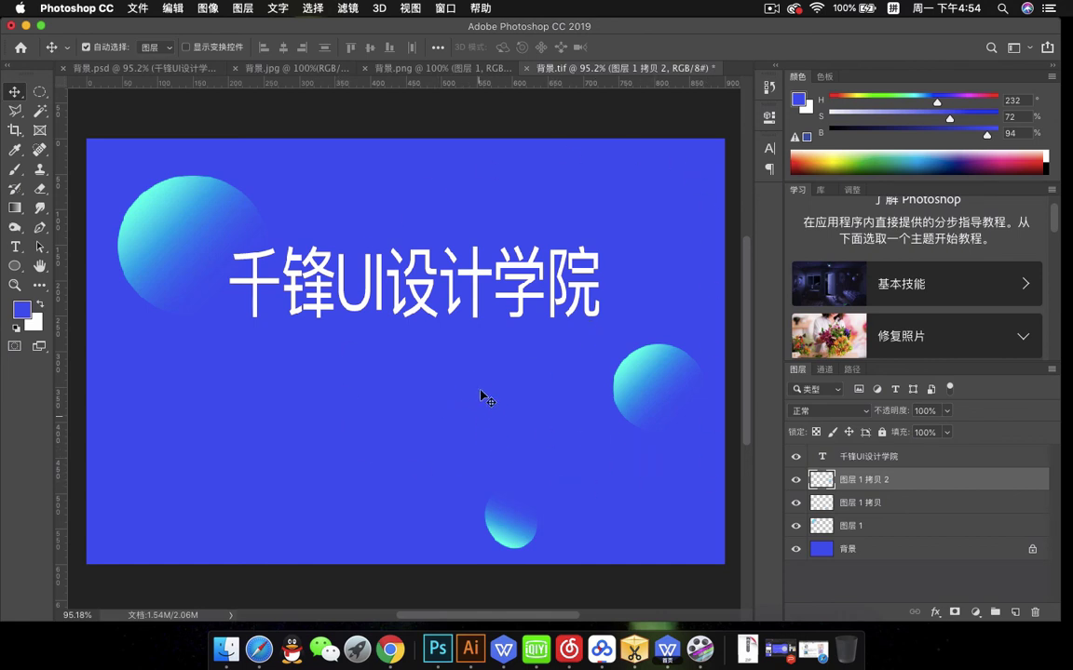
# Compare the layers and transparency of the open 背景.psd, 背景.jpg, 背景.png and 背景.tif documents
pyautogui.click(158, 70)
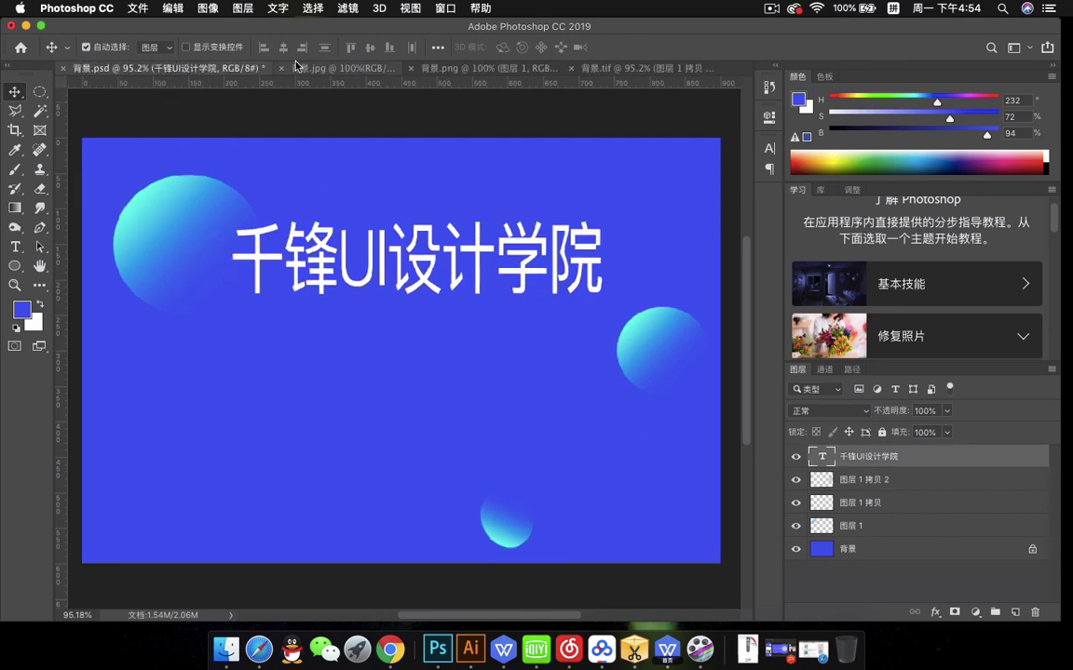
pyautogui.click(279, 69)
pyautogui.click(461, 69)
pyautogui.click(576, 70)
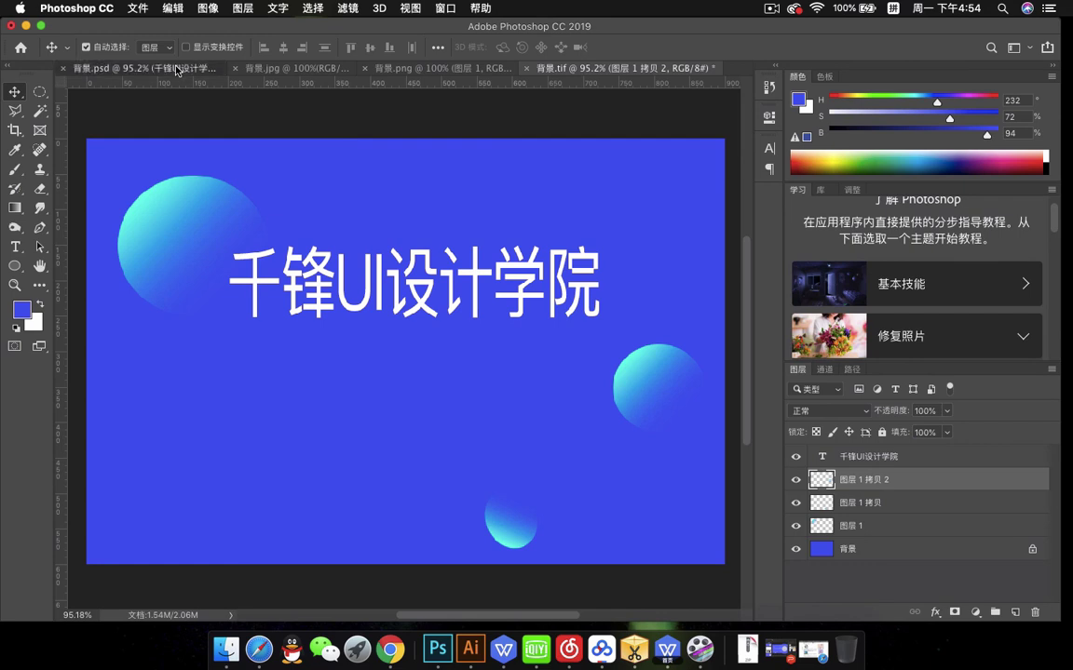
pyautogui.click(160, 69)
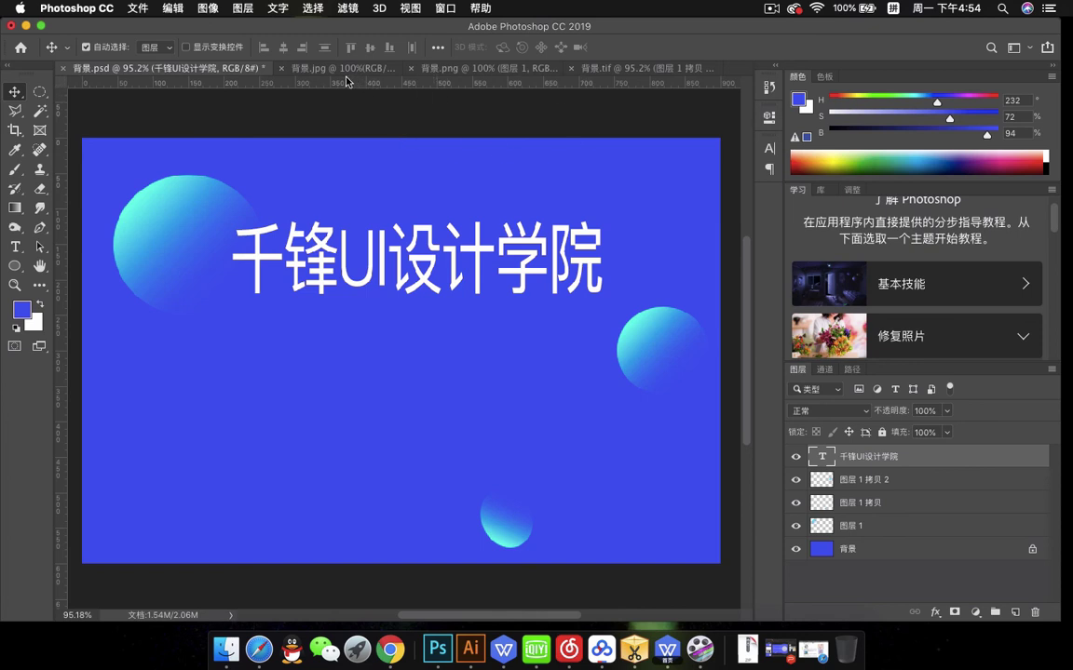
pyautogui.click(645, 72)
pyautogui.click(442, 68)
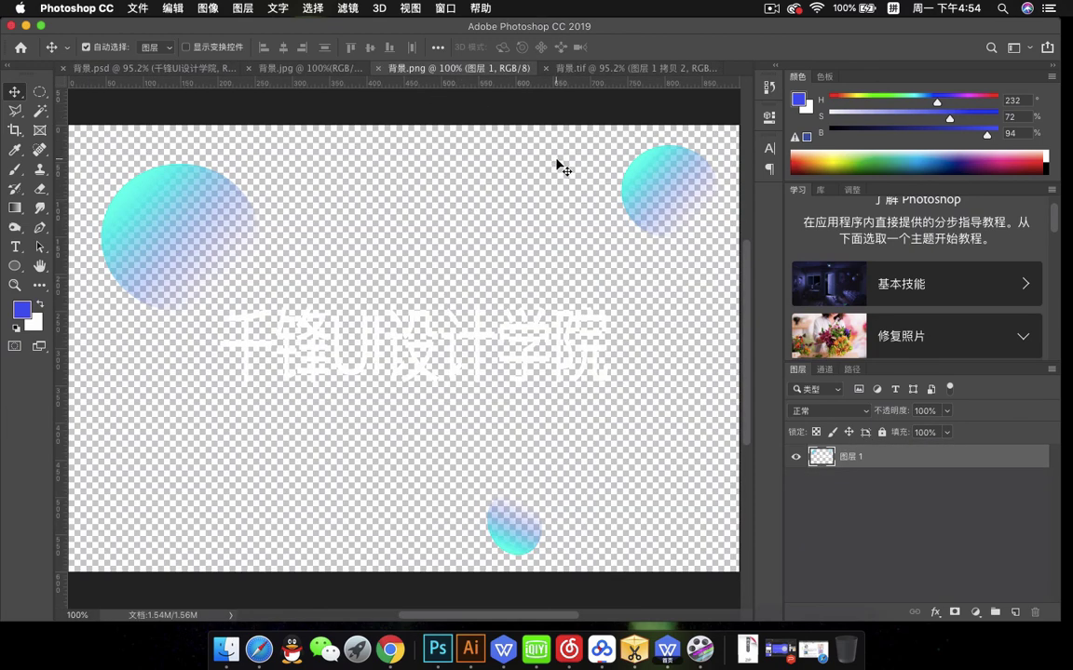
pyautogui.click(307, 71)
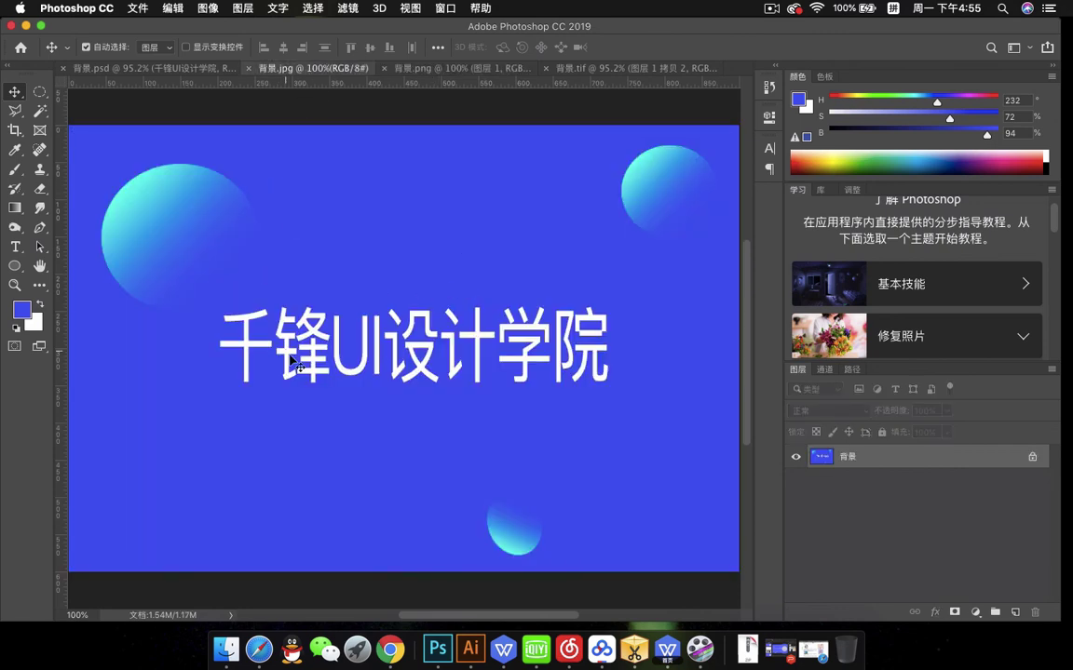
pyautogui.scroll(-2, 290, 361)
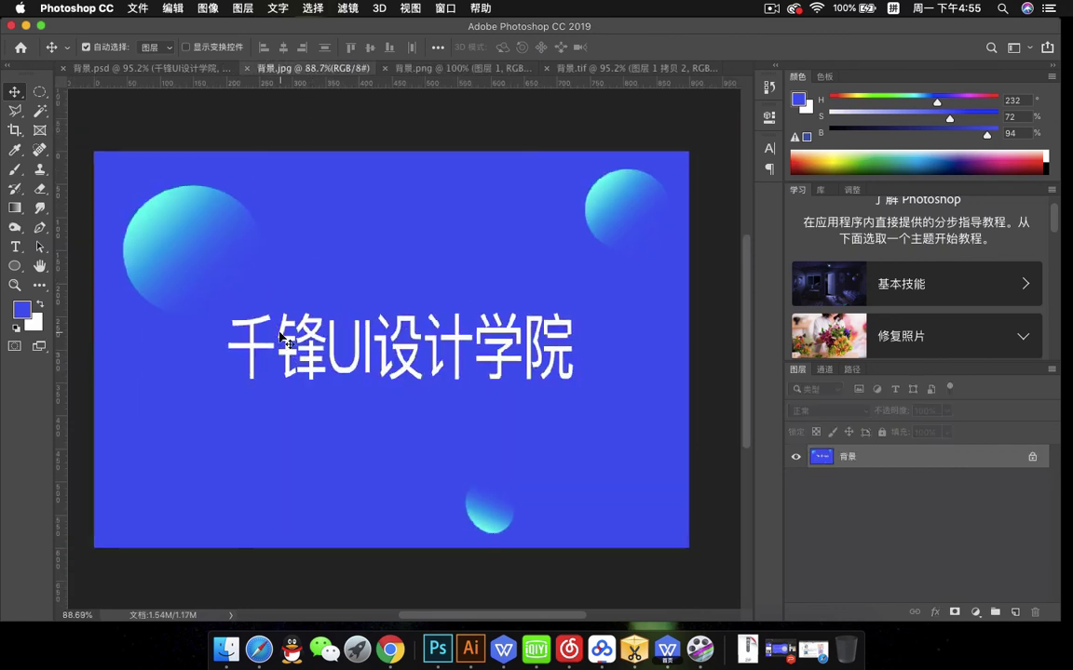
# Close 背景.psd, 背景.jpg, 背景.png and 背景.tif, discarding the unsaved changes in the PSD and TIFF documents
pyautogui.click(158, 68)
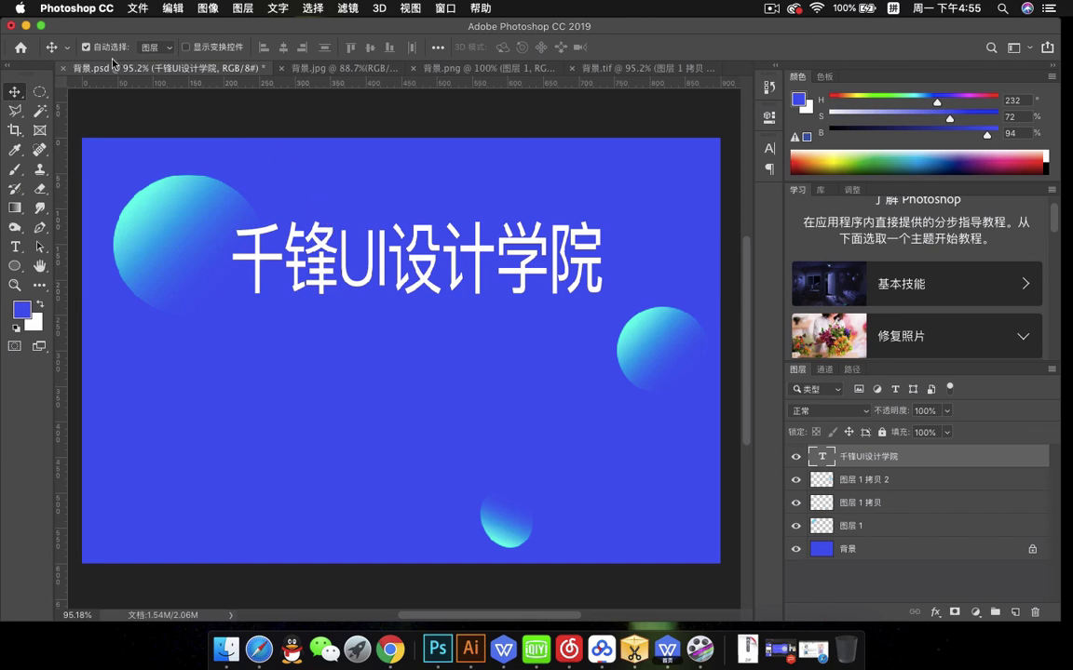
pyautogui.click(64, 68)
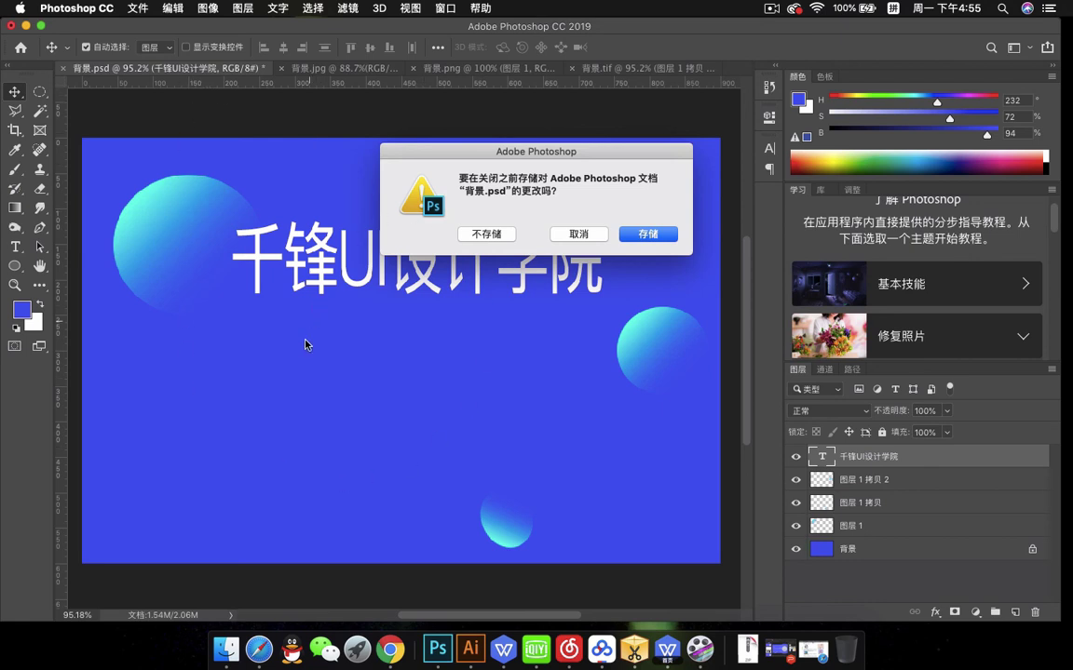
pyautogui.click(486, 235)
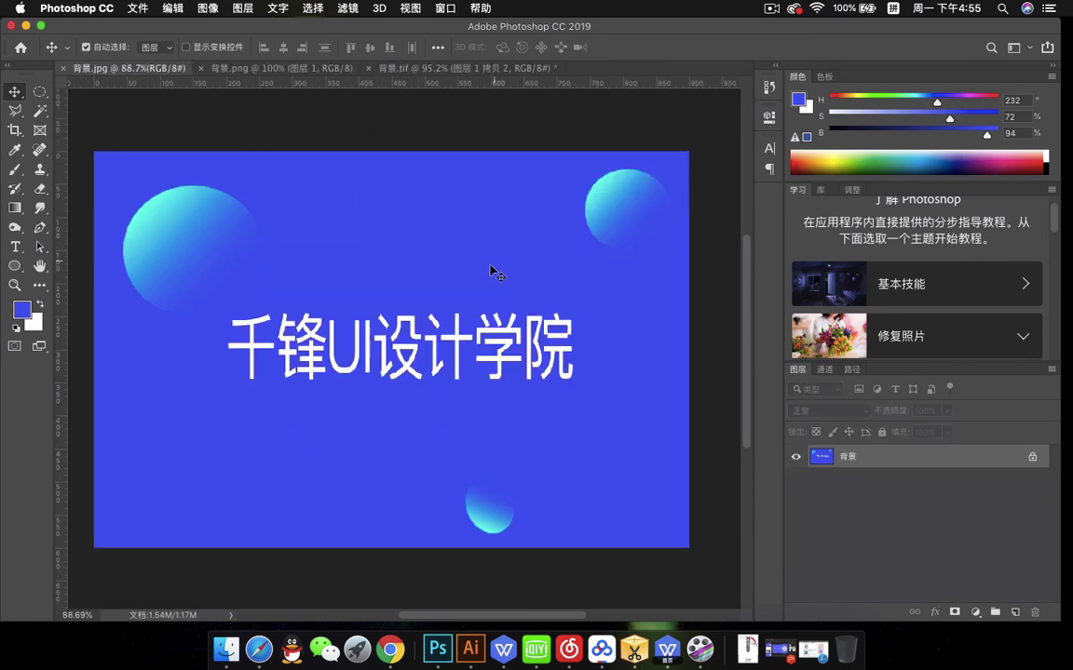
pyautogui.click(64, 68)
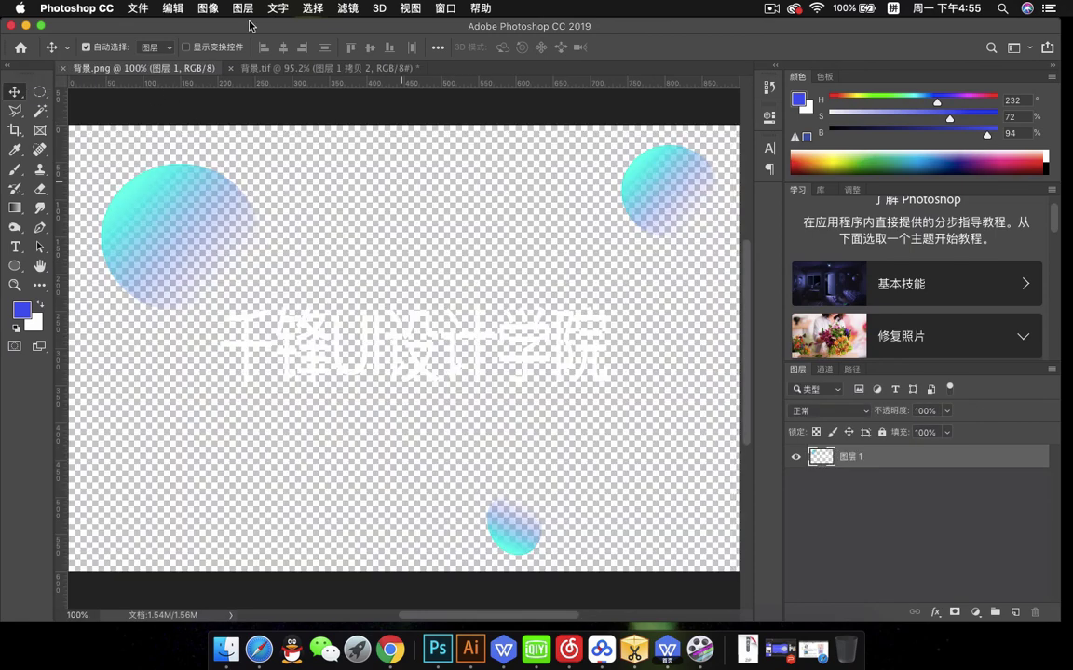
pyautogui.click(63, 69)
pyautogui.click(62, 72)
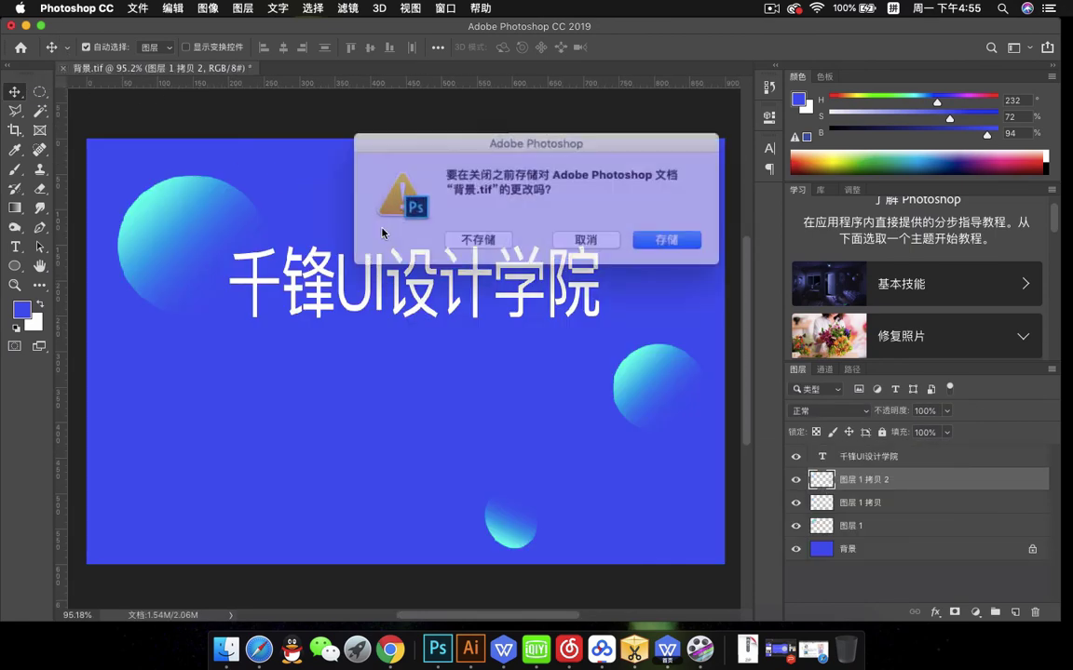
pyautogui.click(436, 236)
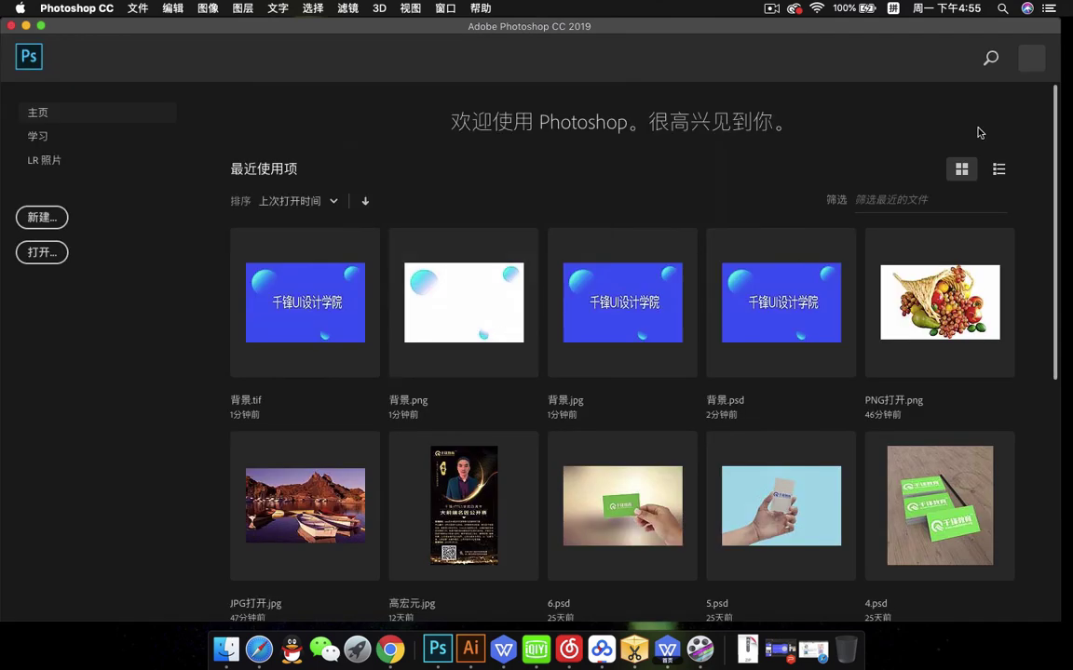
# Minimize the Photoshop window and switch to the Finder folder 2-5 文件的存储与格式
pyautogui.click(26, 26)
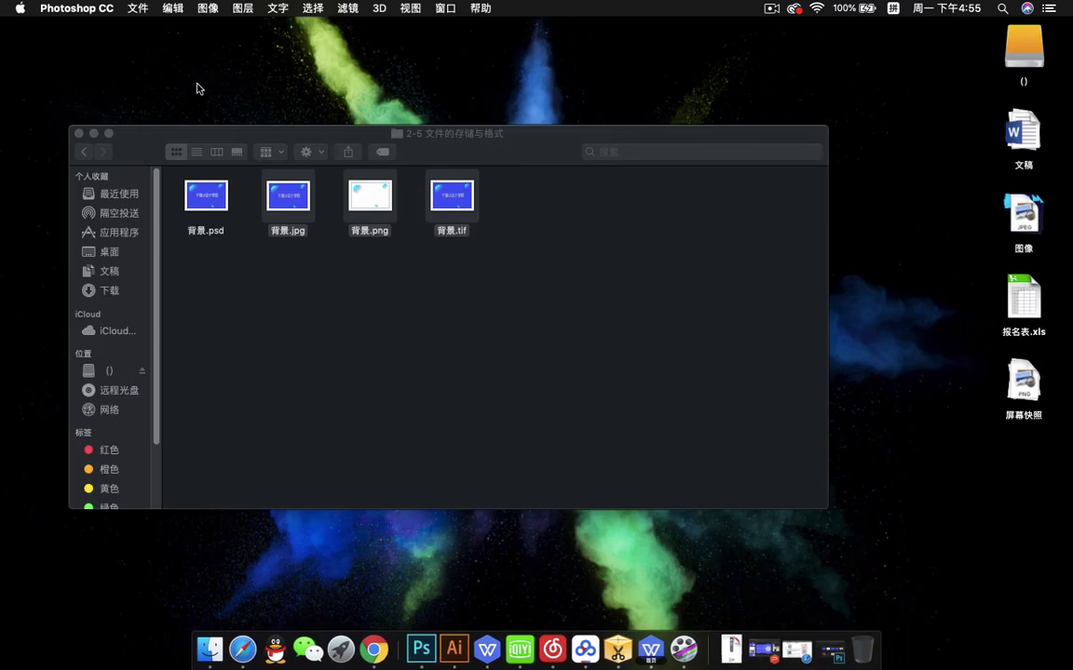
pyautogui.click(522, 156)
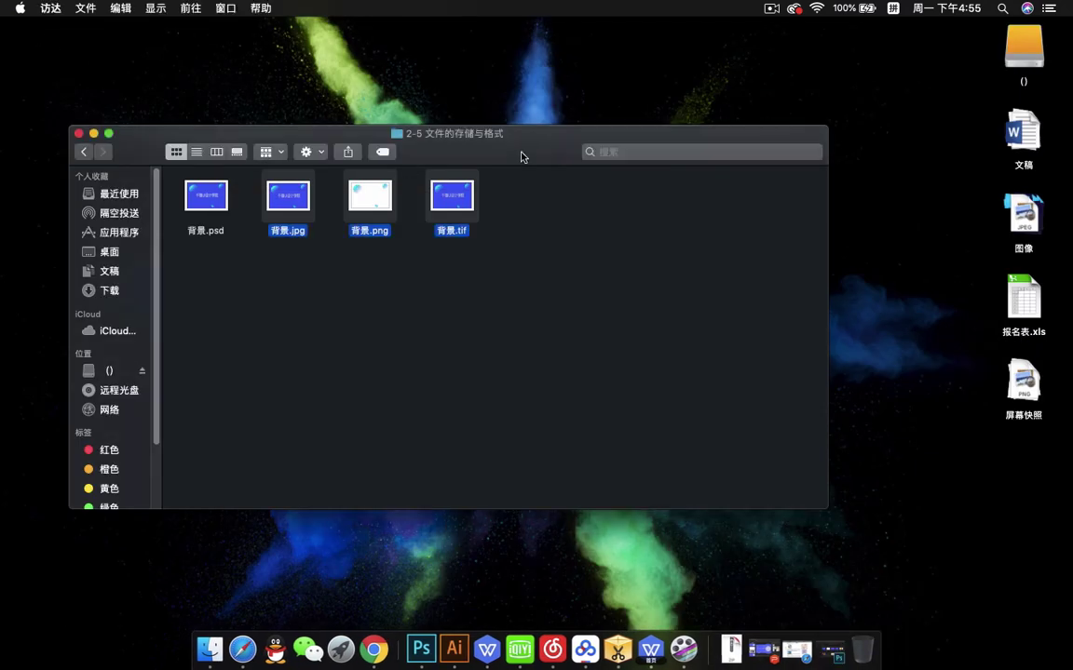